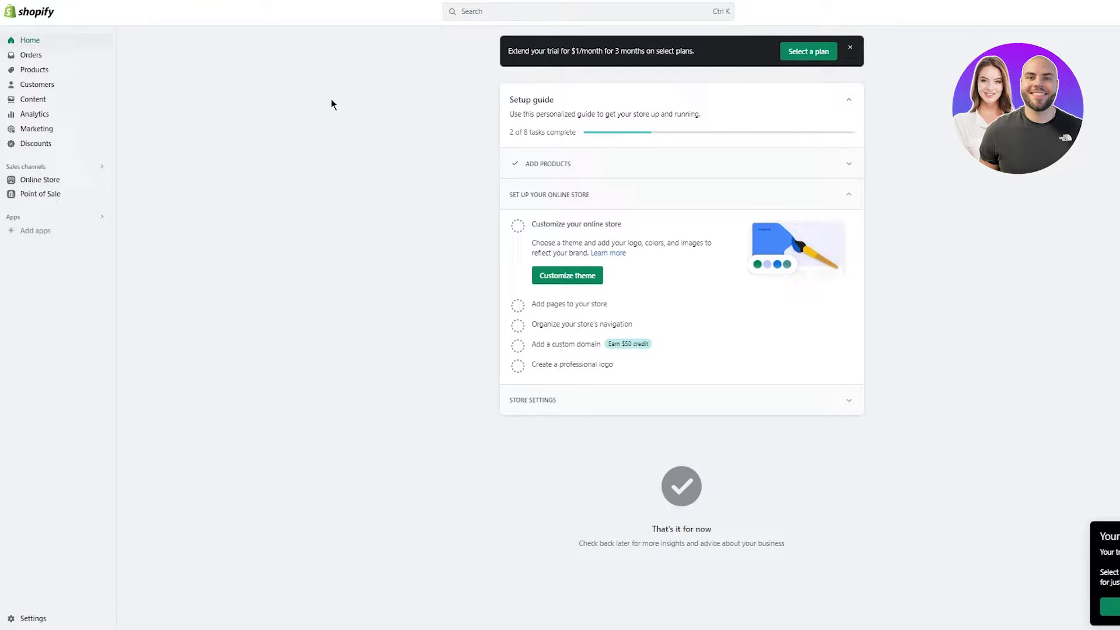
Search the admin's Apps for 'Dsers' and open its App Store result
{"action": "left_click", "coordinate": [44, 71]}
{"action": "left_click", "coordinate": [500, 9]}
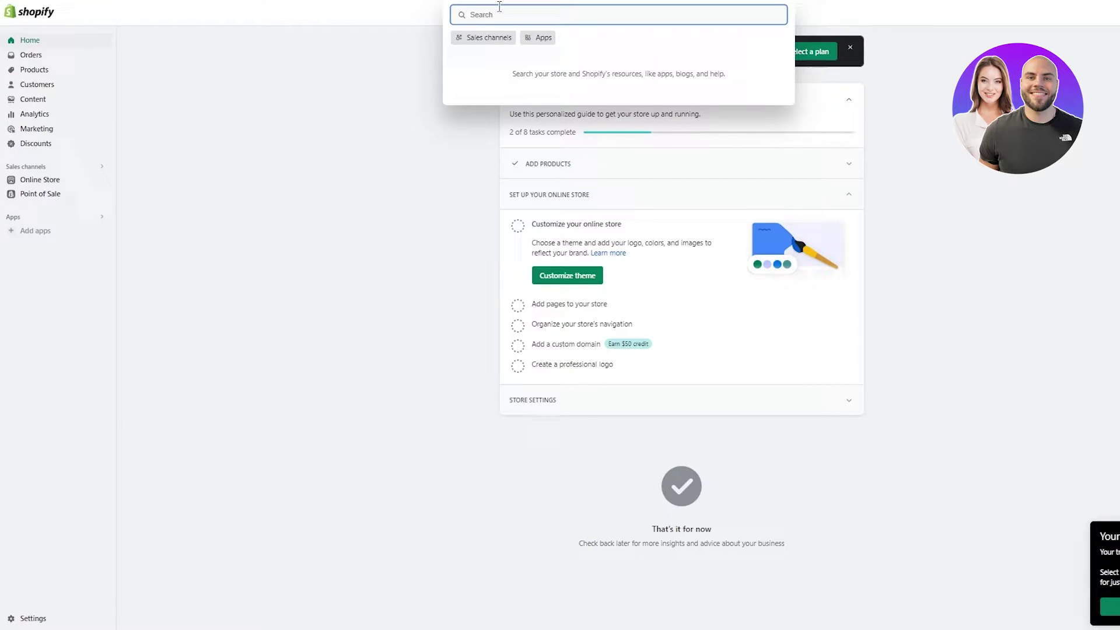
{"action": "left_click", "coordinate": [526, 39]}
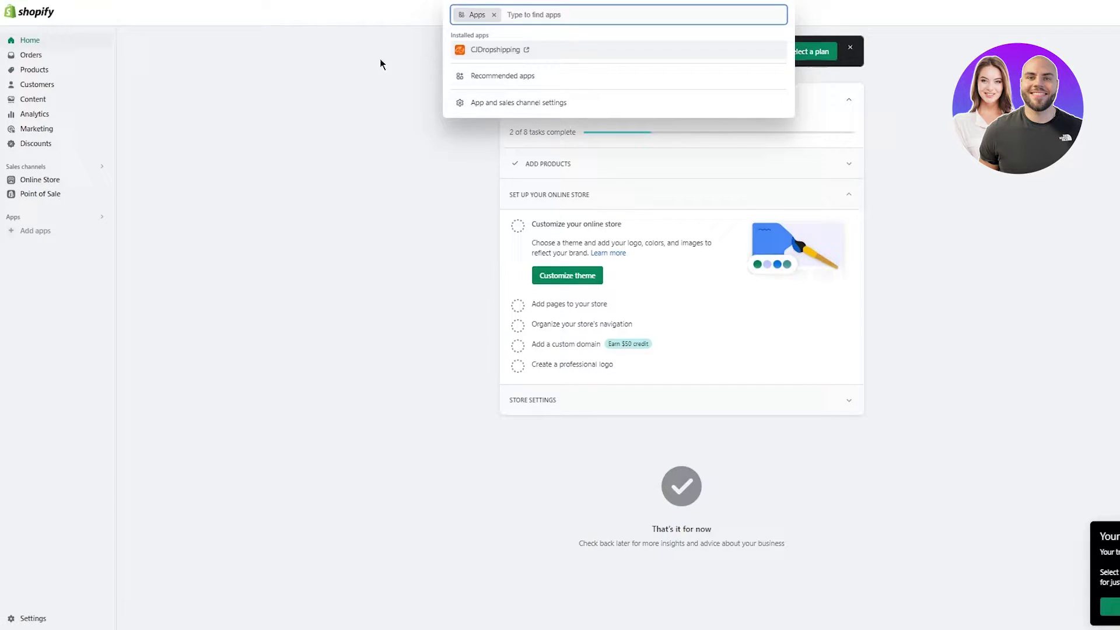
{"action": "type", "text": "D"}
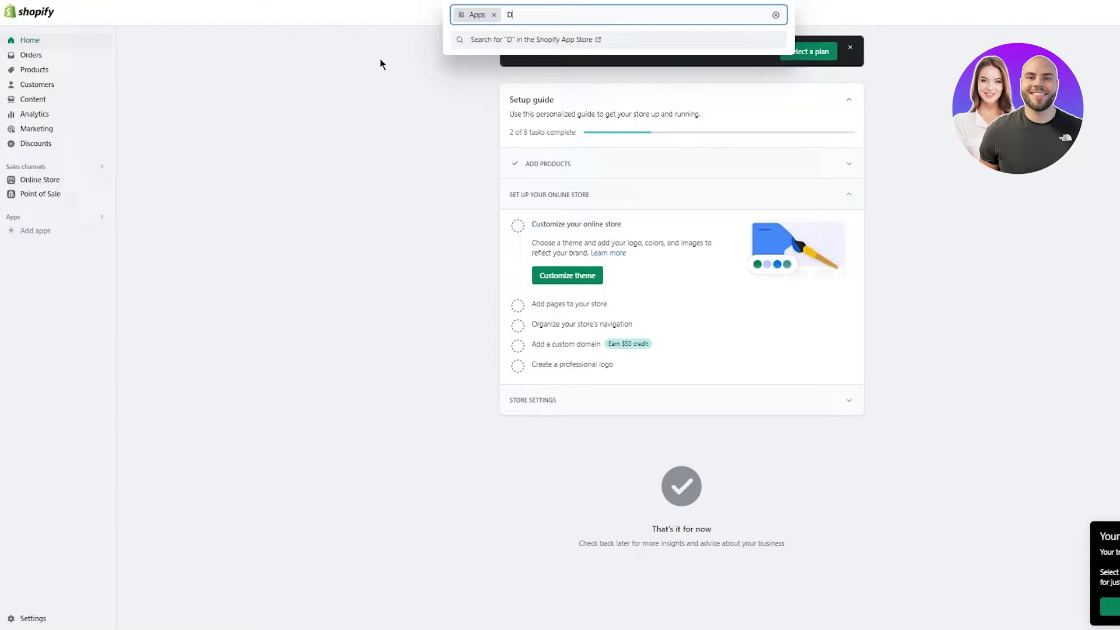
{"action": "type", "text": "sers"}
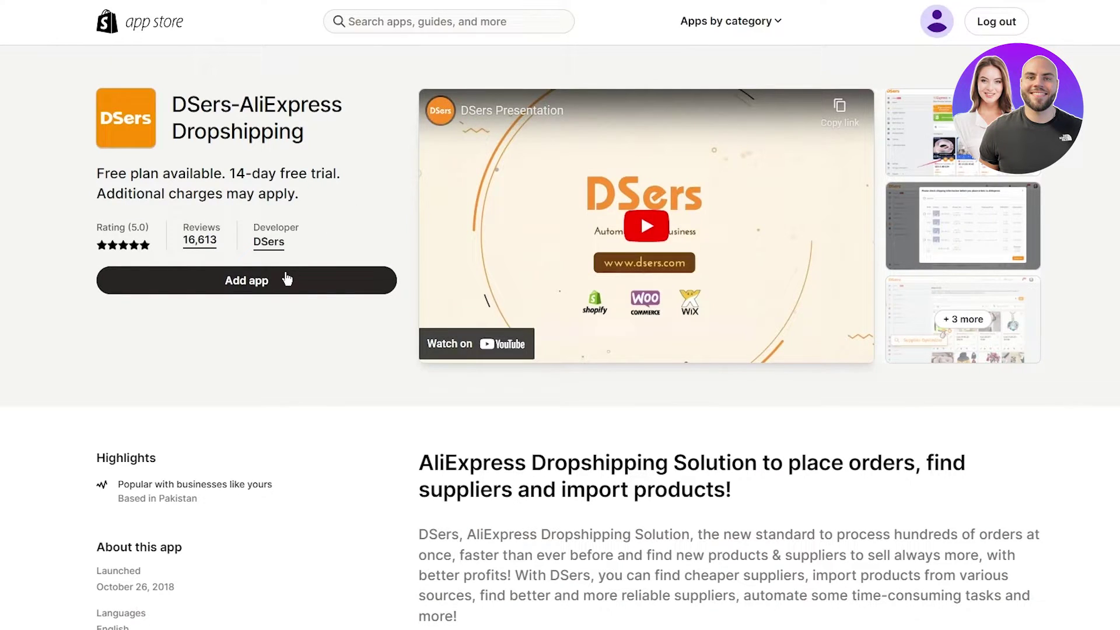
Add the DSers-AliExpress Dropshipping app and confirm its installation on the store
{"action": "left_click", "coordinate": [287, 278]}
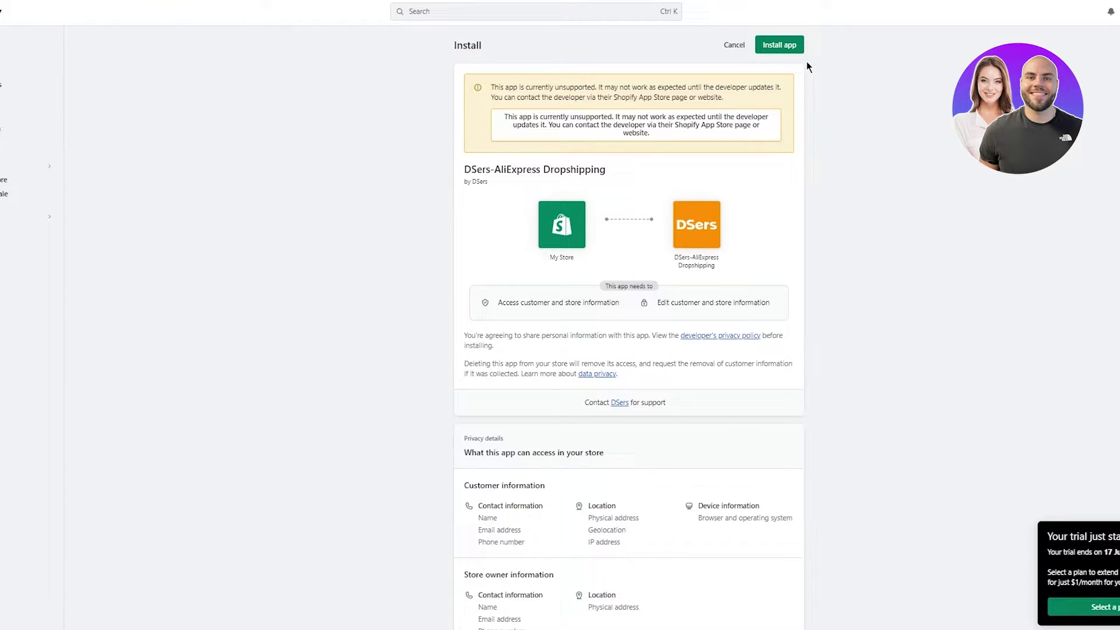
{"action": "left_click", "coordinate": [779, 45]}
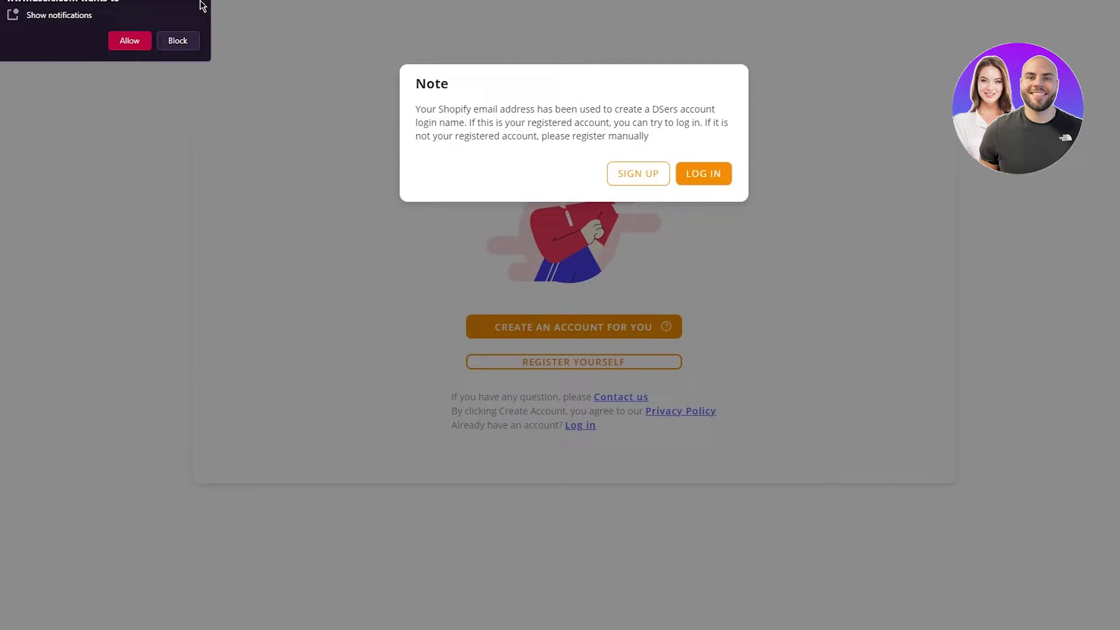
Sign up for DSers using a pasted temporary email address and a password
{"action": "left_click", "coordinate": [201, 4]}
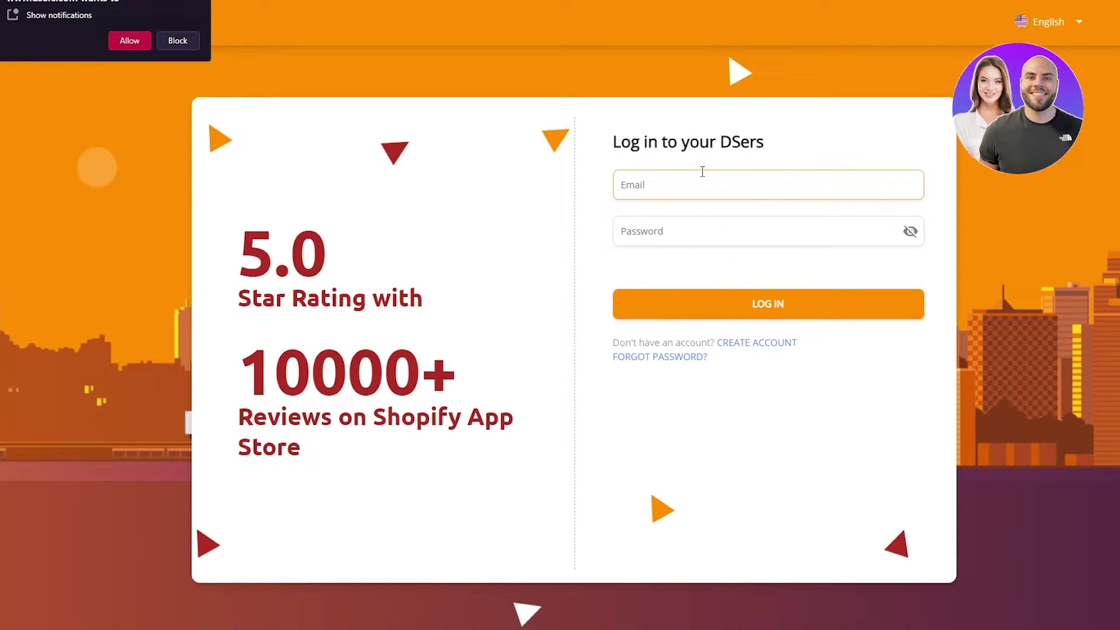
{"action": "left_click", "coordinate": [762, 343]}
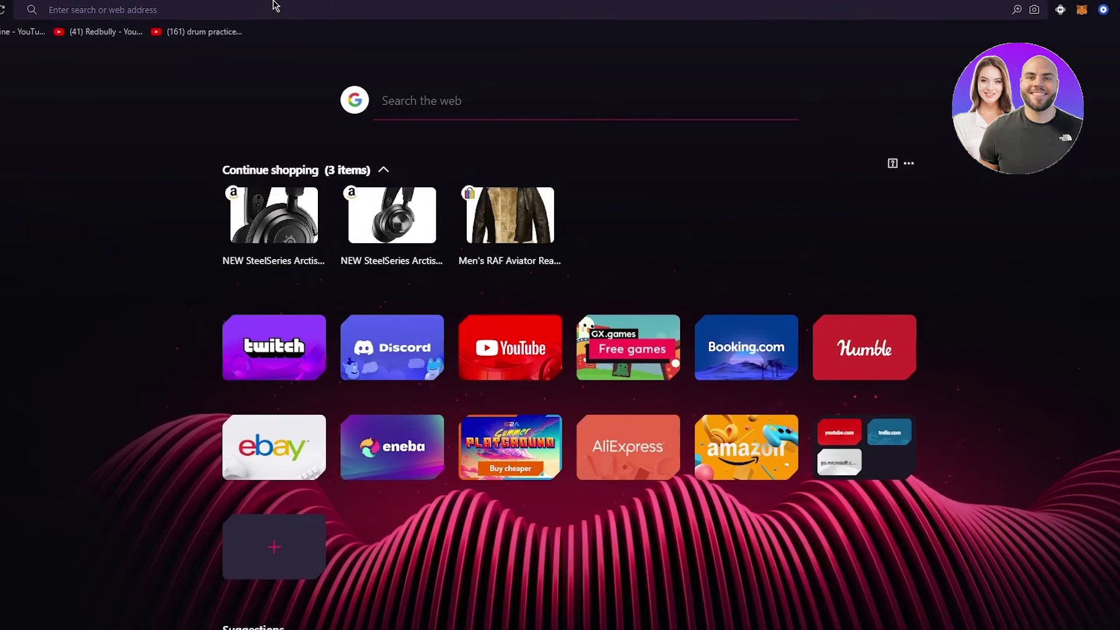
{"action": "type", "text": "te"}
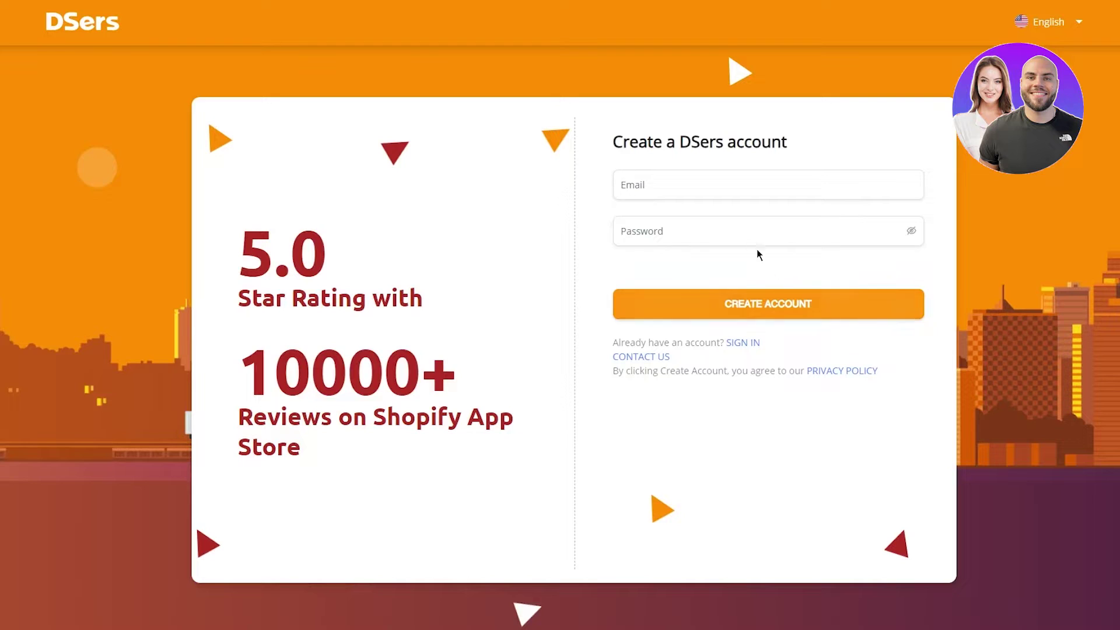
{"action": "left_click", "coordinate": [653, 173]}
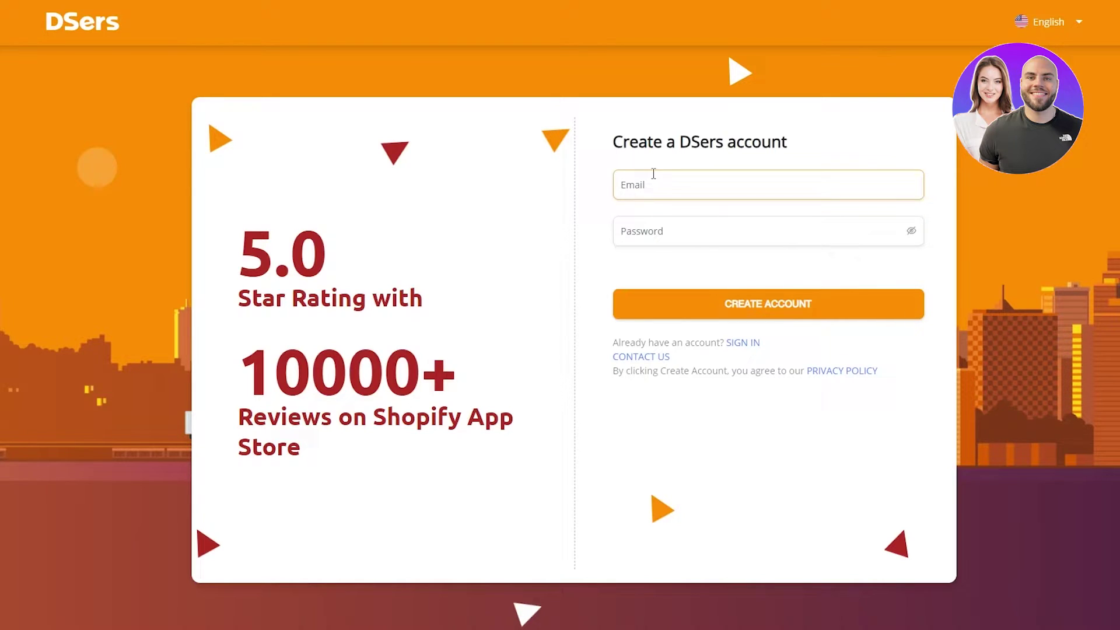
{"action": "right_click", "coordinate": [665, 189]}
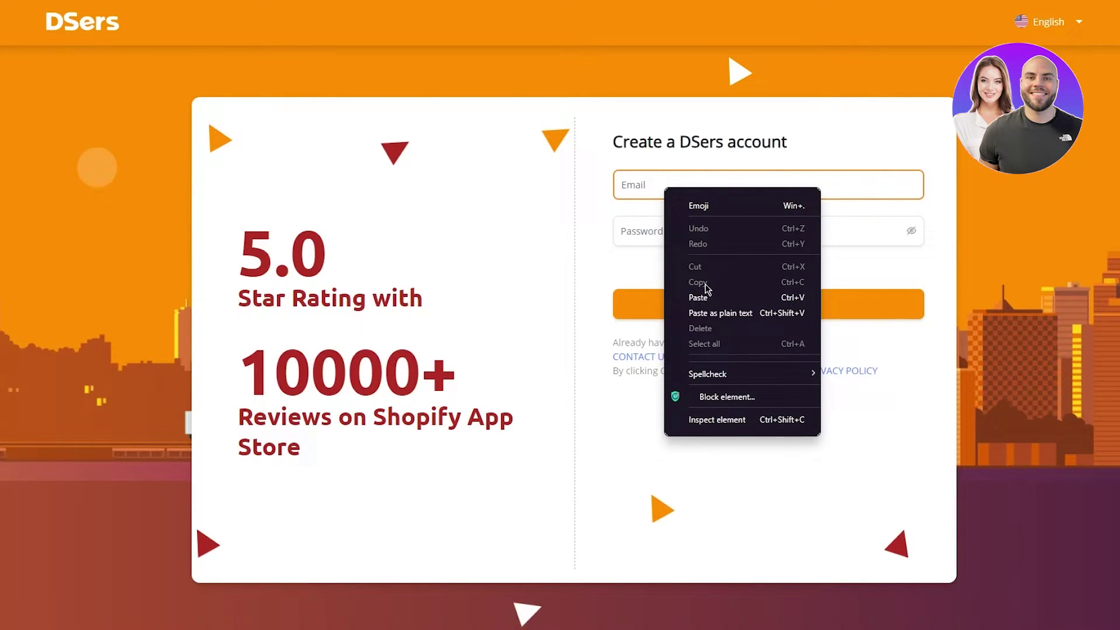
{"action": "left_click", "coordinate": [700, 297]}
{"action": "left_click", "coordinate": [678, 232]}
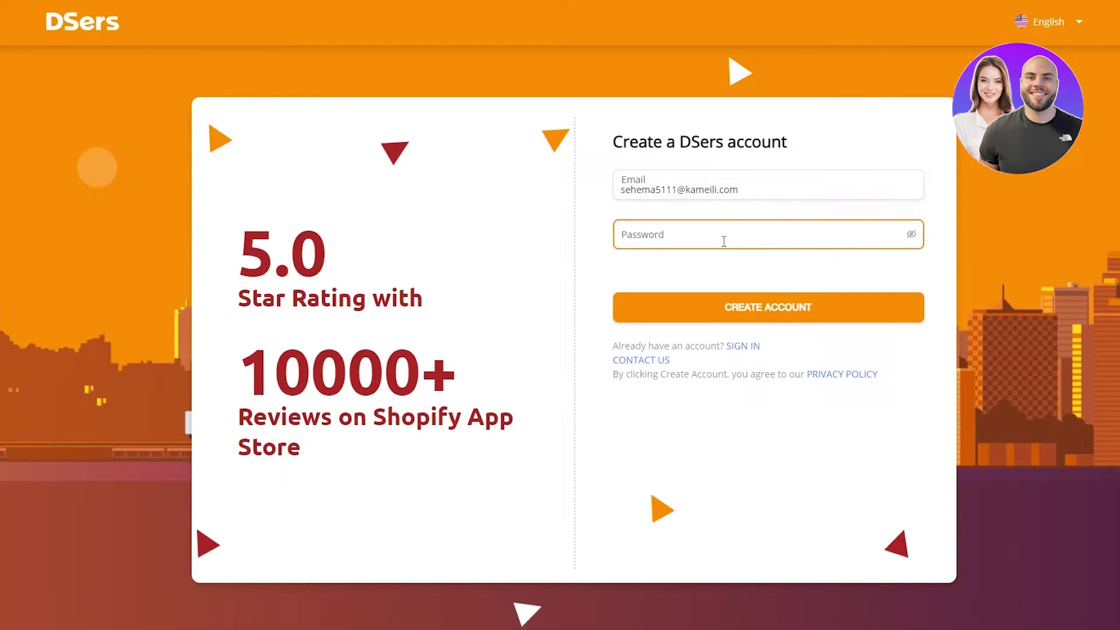
{"action": "type", "text": "***"}
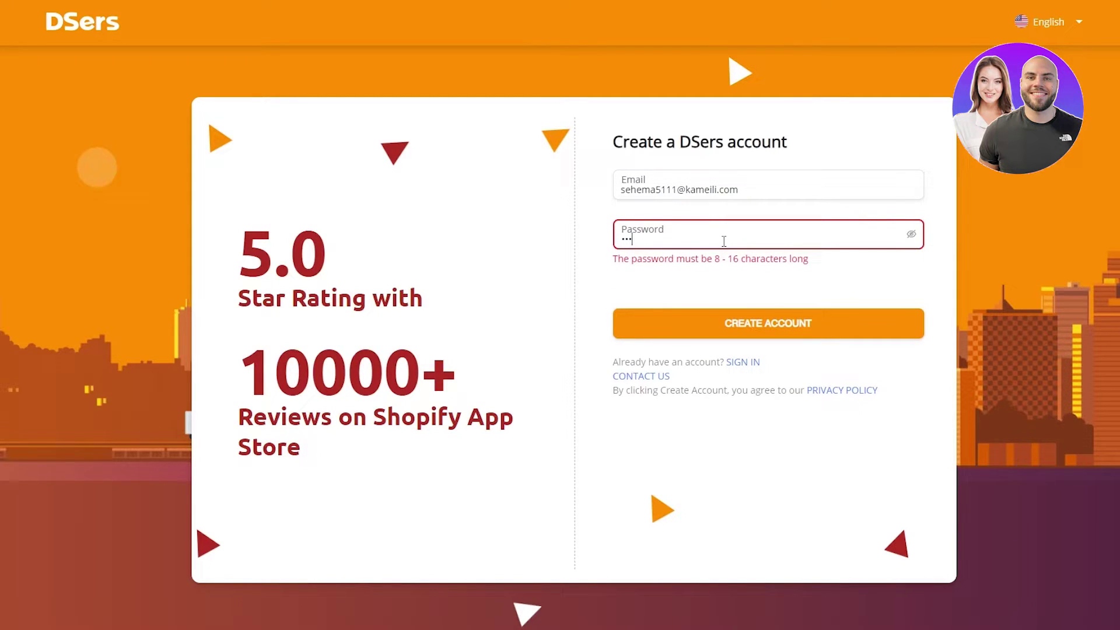
{"action": "type", "text": "****"}
{"action": "type", "text": "**"}
{"action": "left_click", "coordinate": [754, 311]}
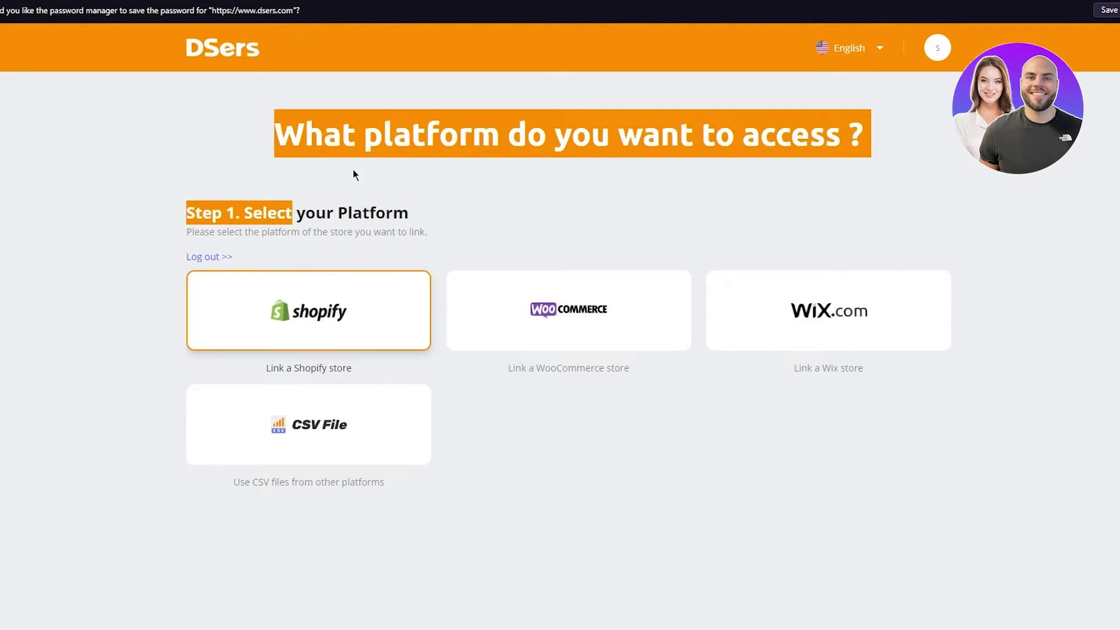
Log out of the new DSers account to return to the login screen
{"action": "left_click", "coordinate": [997, 176]}
{"action": "left_click_drag", "start_coordinate": [161, 207], "coordinate": [501, 206]}
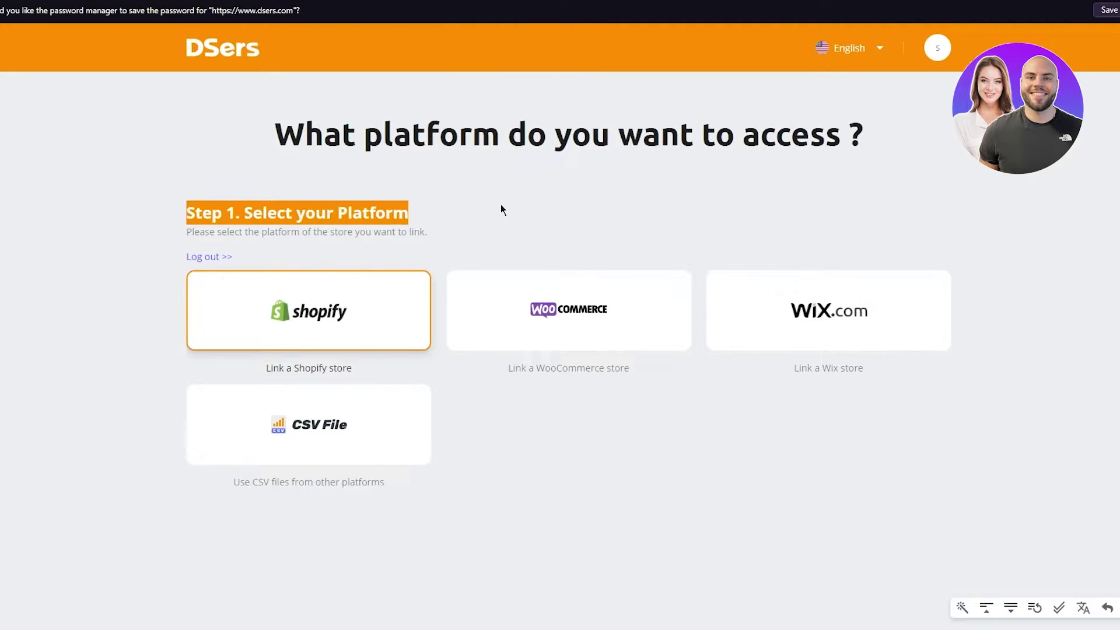
{"action": "left_click", "coordinate": [488, 212]}
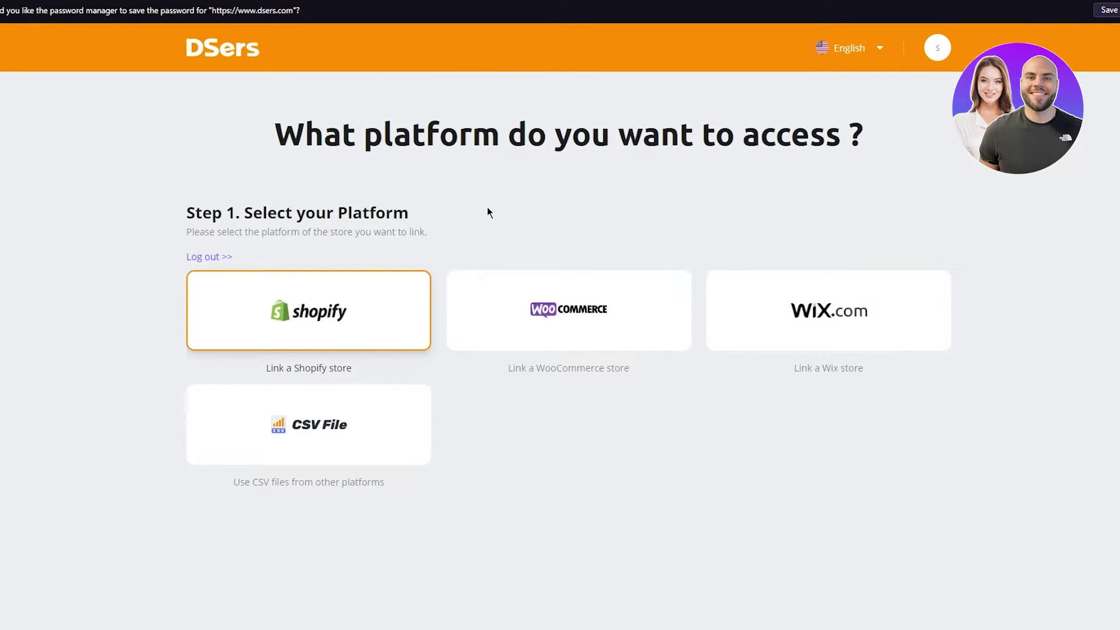
{"action": "left_click", "coordinate": [775, 346]}
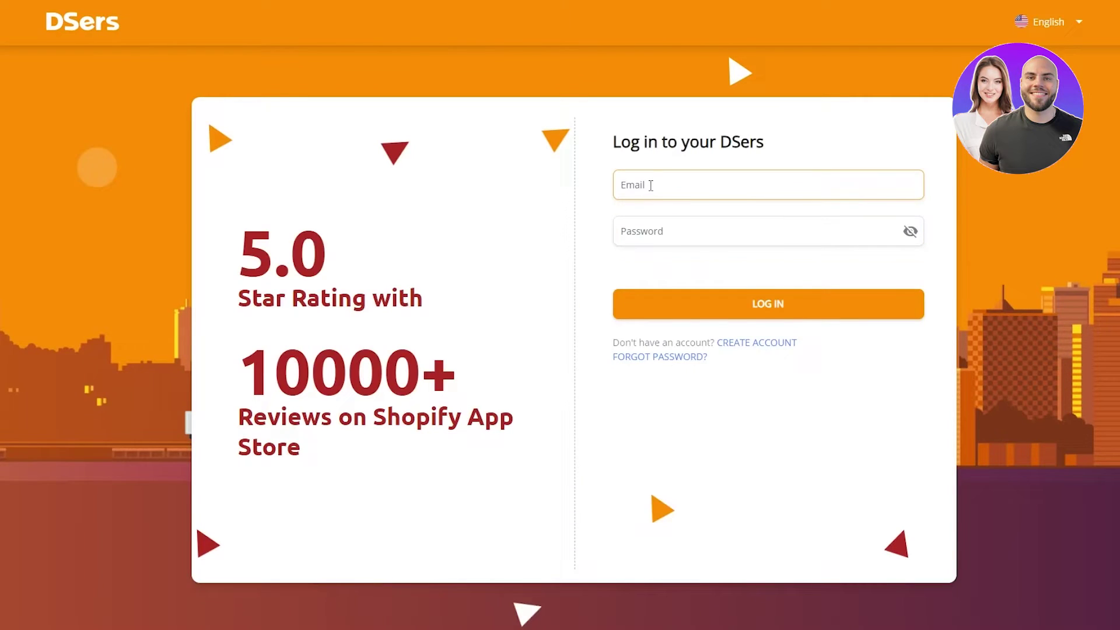
Log back in to DSers with the saved account email and password
{"action": "left_click", "coordinate": [650, 184]}
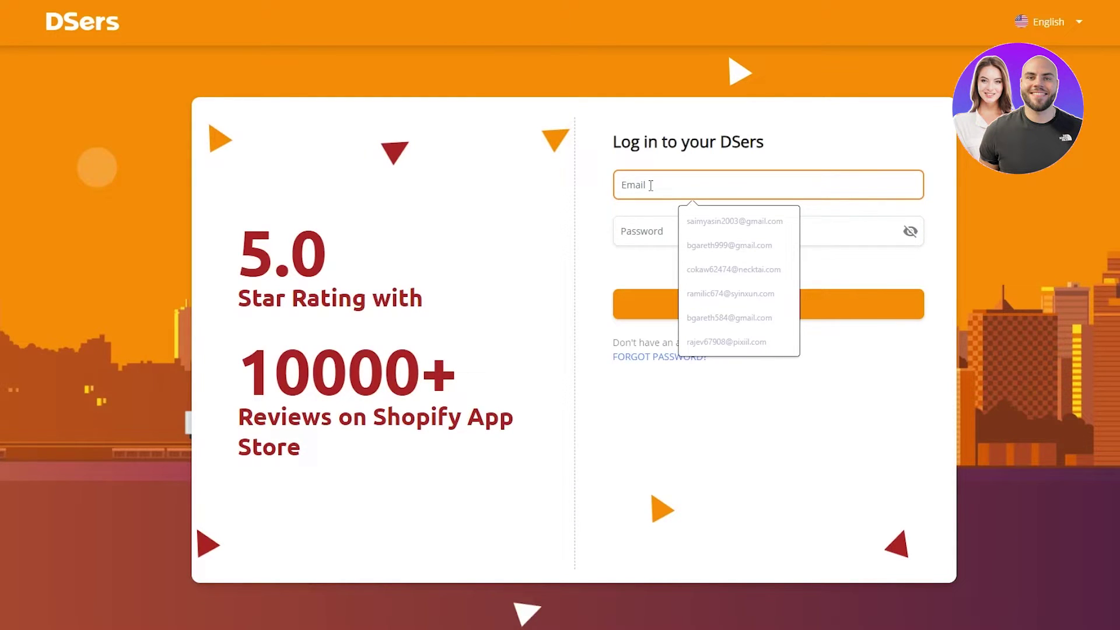
{"action": "key", "text": "ctrl+v"}
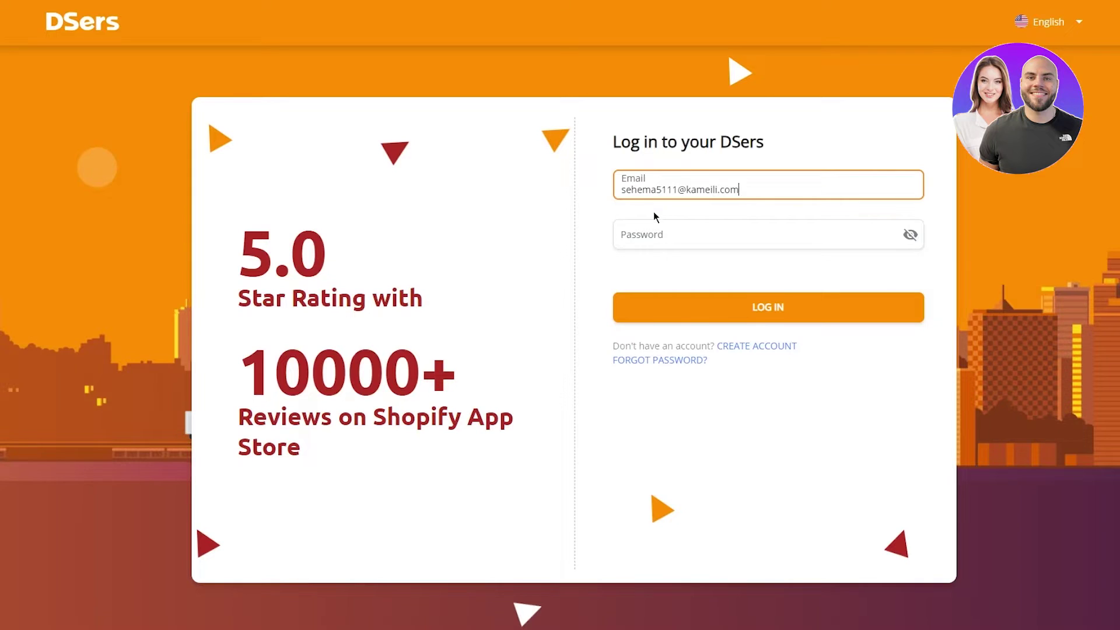
{"action": "left_click", "coordinate": [670, 237]}
{"action": "type", "text": "s"}
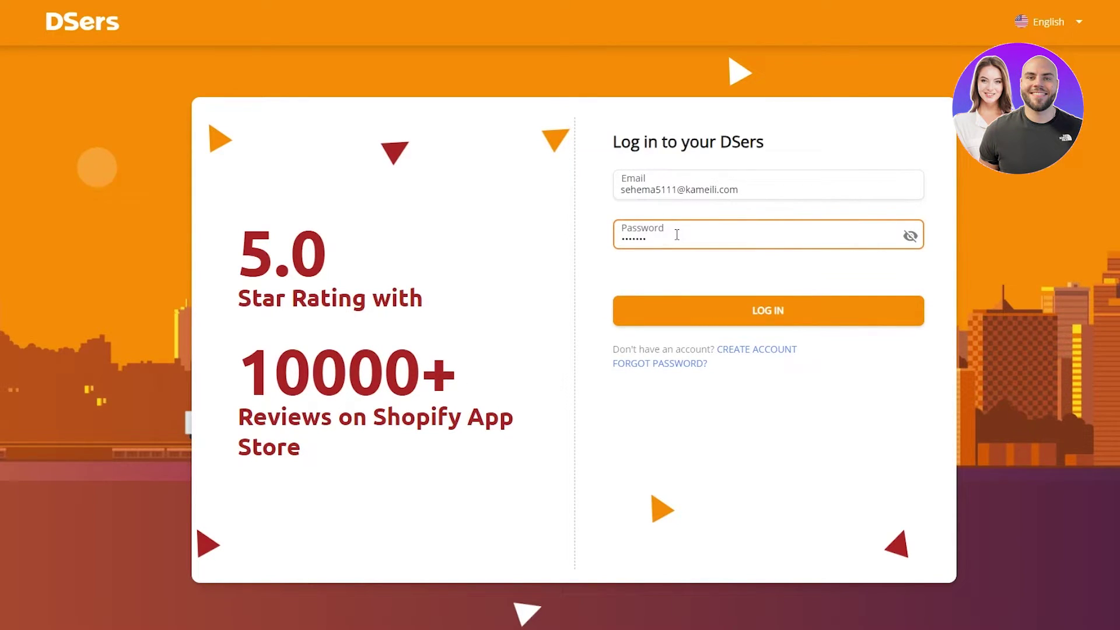
{"action": "key", "text": "Return"}
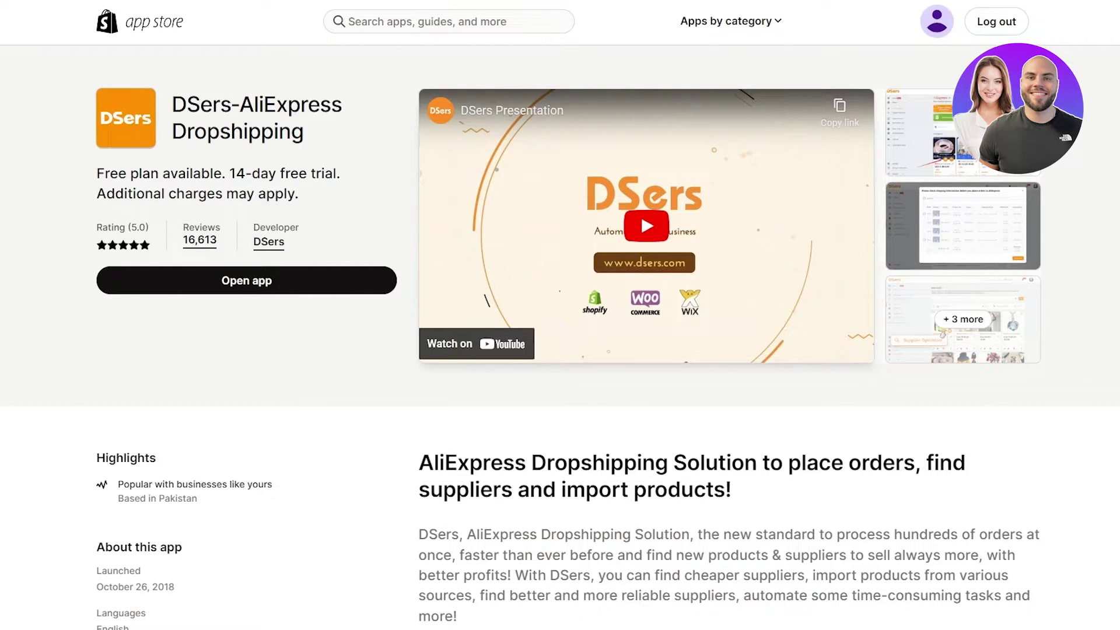
Open the installed DSers app and confirm binding the store with Yes
{"action": "left_click", "coordinate": [230, 281]}
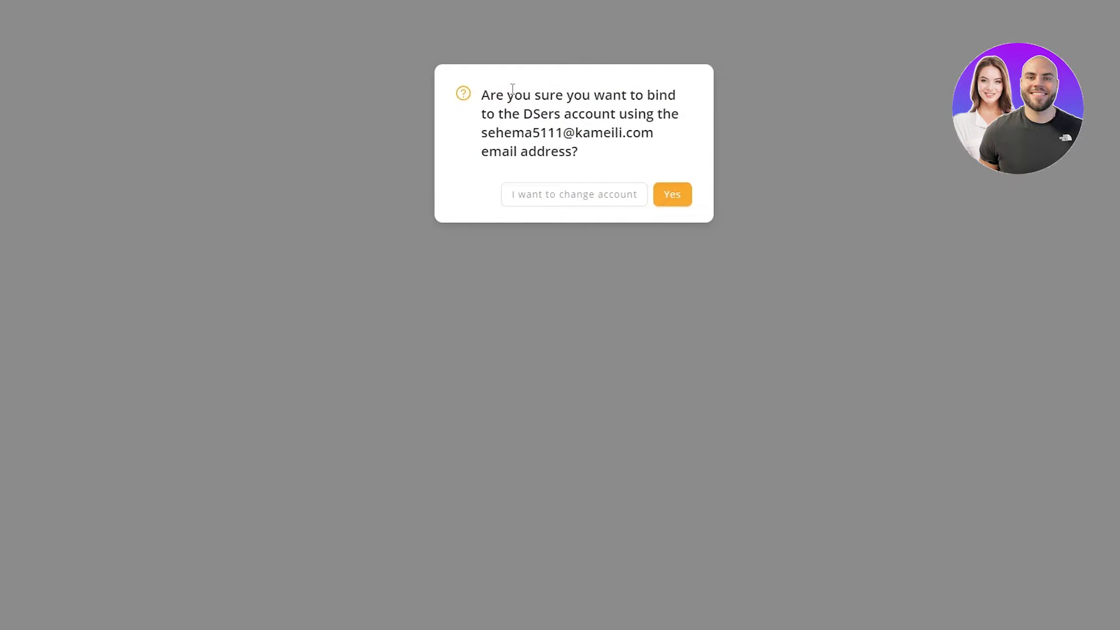
{"action": "left_click_drag", "start_coordinate": [509, 95], "coordinate": [645, 115]}
{"action": "left_click", "coordinate": [671, 136]}
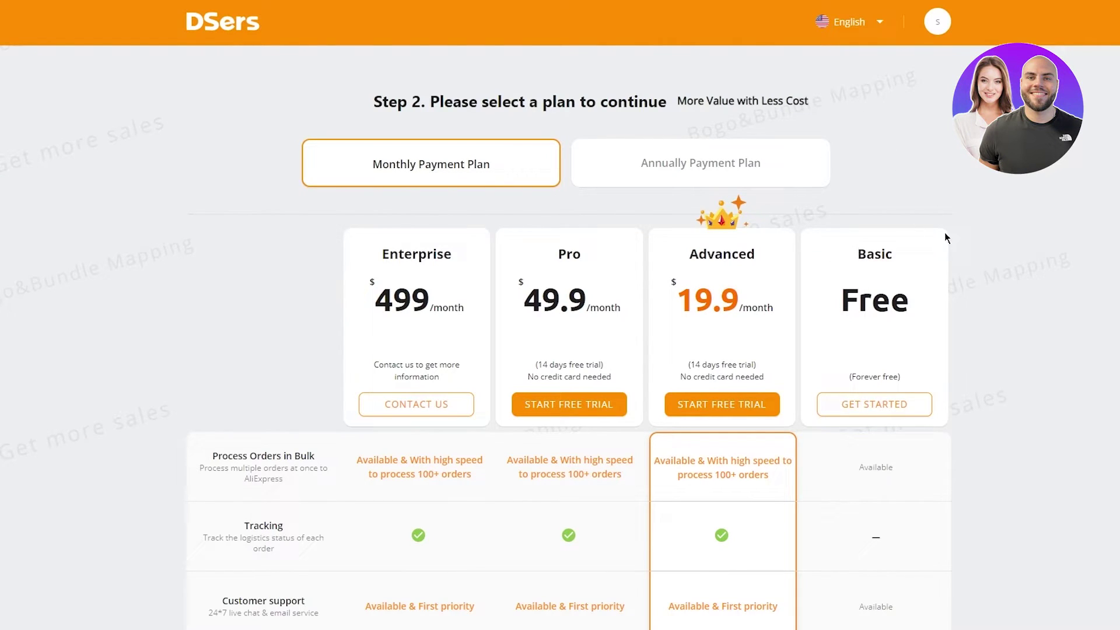
Pick the free Basic plan and authorize AliExpress as the supplier
{"action": "left_click", "coordinate": [853, 401]}
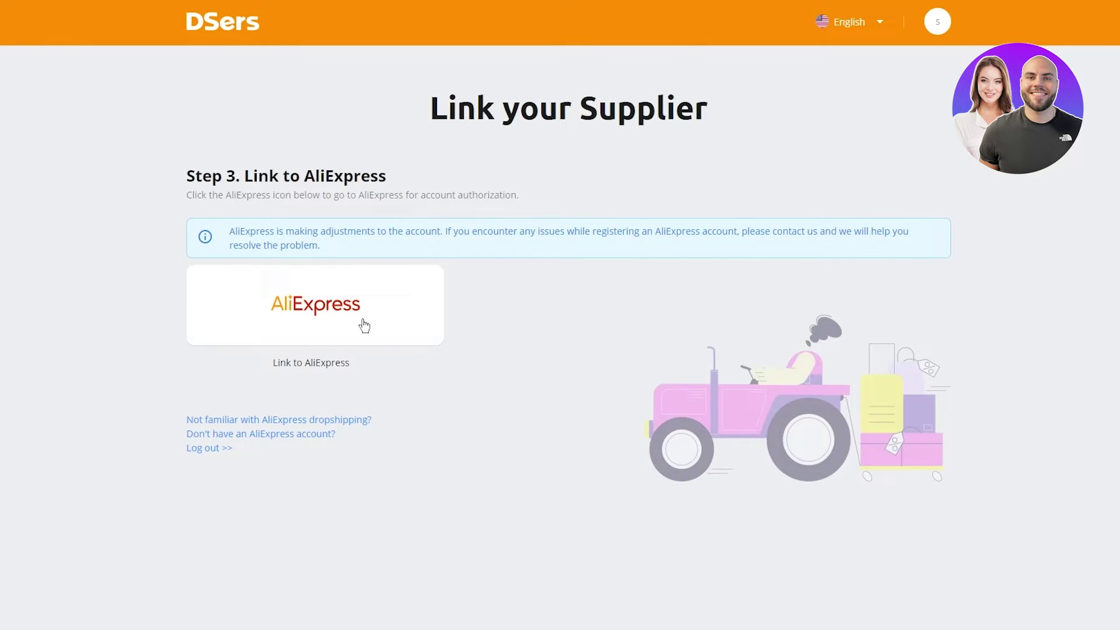
{"action": "left_click", "coordinate": [308, 311]}
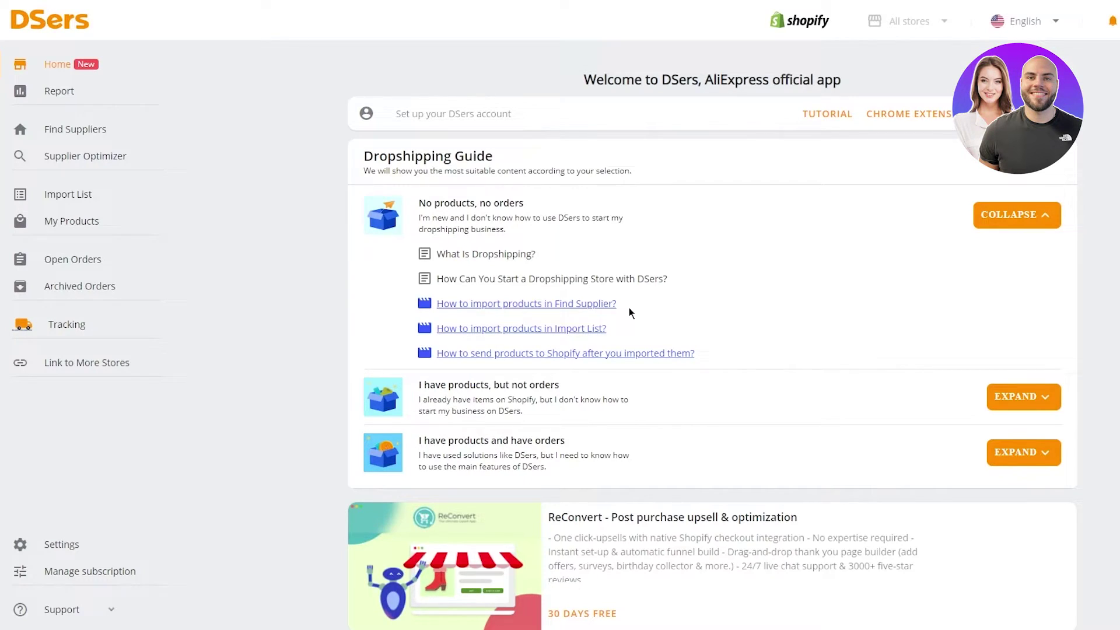
{"action": "left_click", "coordinate": [93, 131]}
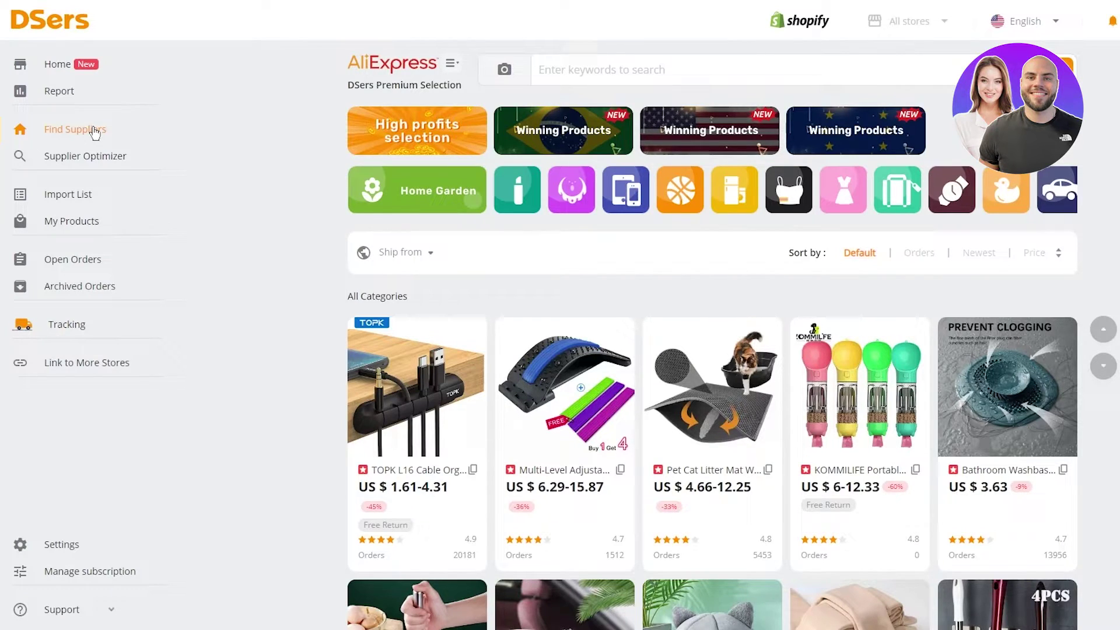
{"action": "scroll", "coordinate": [272, 305], "scroll_direction": "down", "scroll_amount": 5}
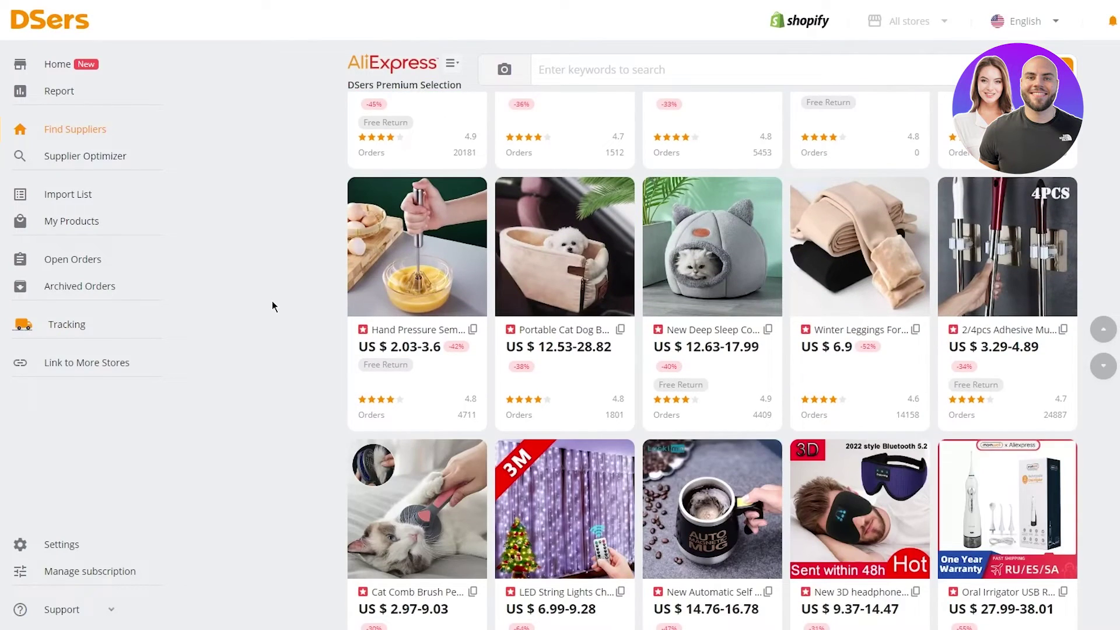
{"action": "scroll", "coordinate": [272, 301], "scroll_direction": "down", "scroll_amount": 2}
{"action": "scroll", "coordinate": [267, 300], "scroll_direction": "down", "scroll_amount": 3}
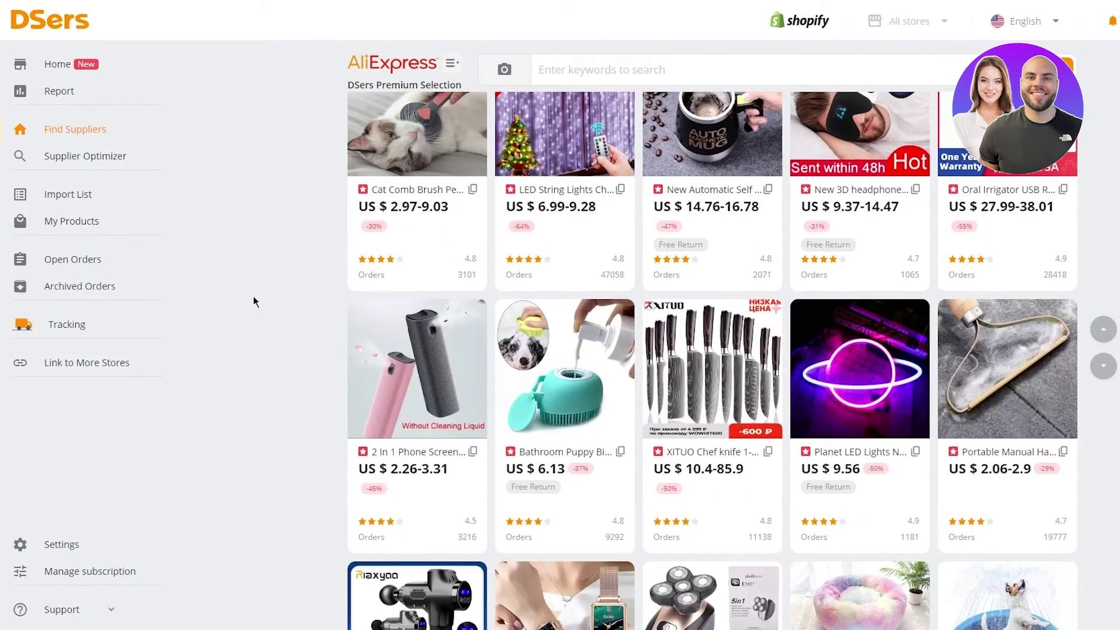
{"action": "scroll", "coordinate": [253, 297], "scroll_direction": "down", "scroll_amount": 3}
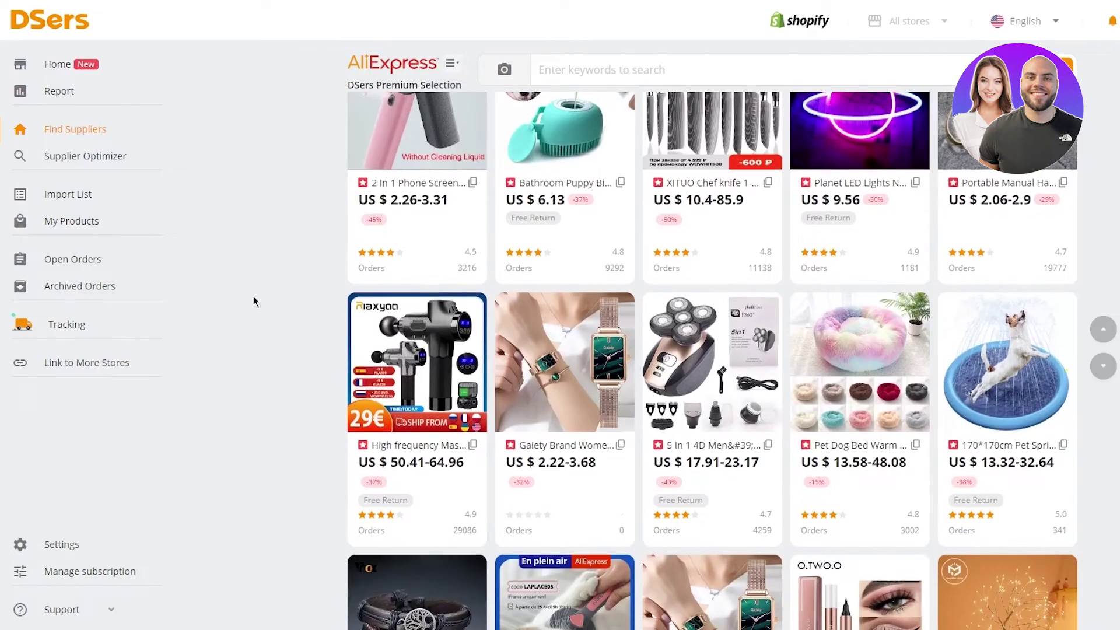
{"action": "scroll", "coordinate": [253, 297], "scroll_direction": "down", "scroll_amount": 2}
{"action": "scroll", "coordinate": [253, 301], "scroll_direction": "down", "scroll_amount": 1}
{"action": "scroll", "coordinate": [253, 301], "scroll_direction": "down", "scroll_amount": 4}
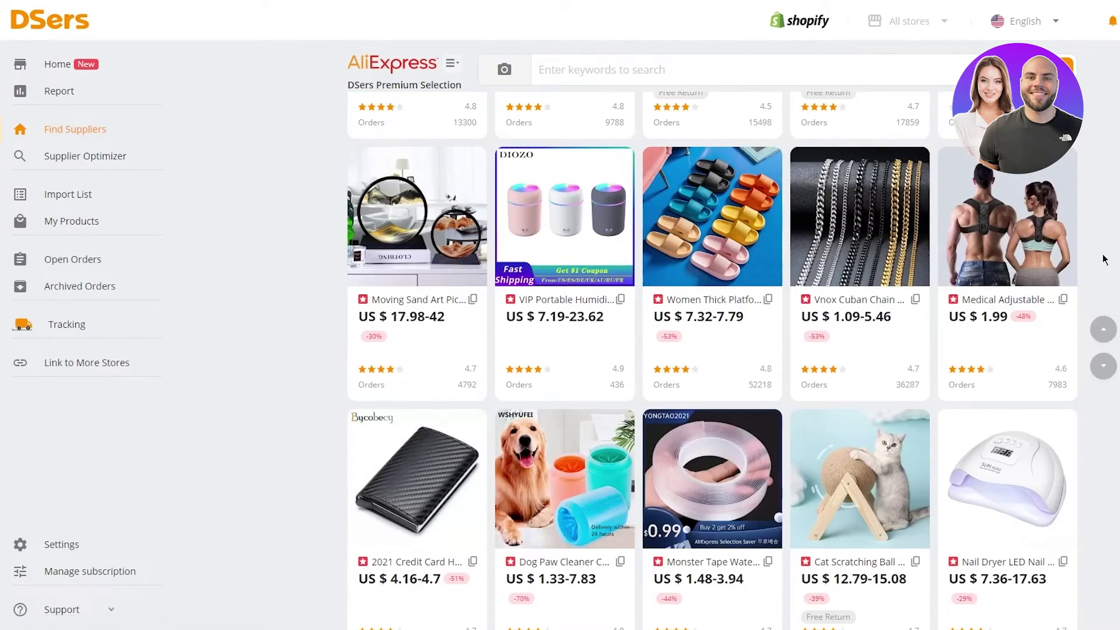
{"action": "scroll", "coordinate": [712, 359], "scroll_direction": "down", "scroll_amount": 3}
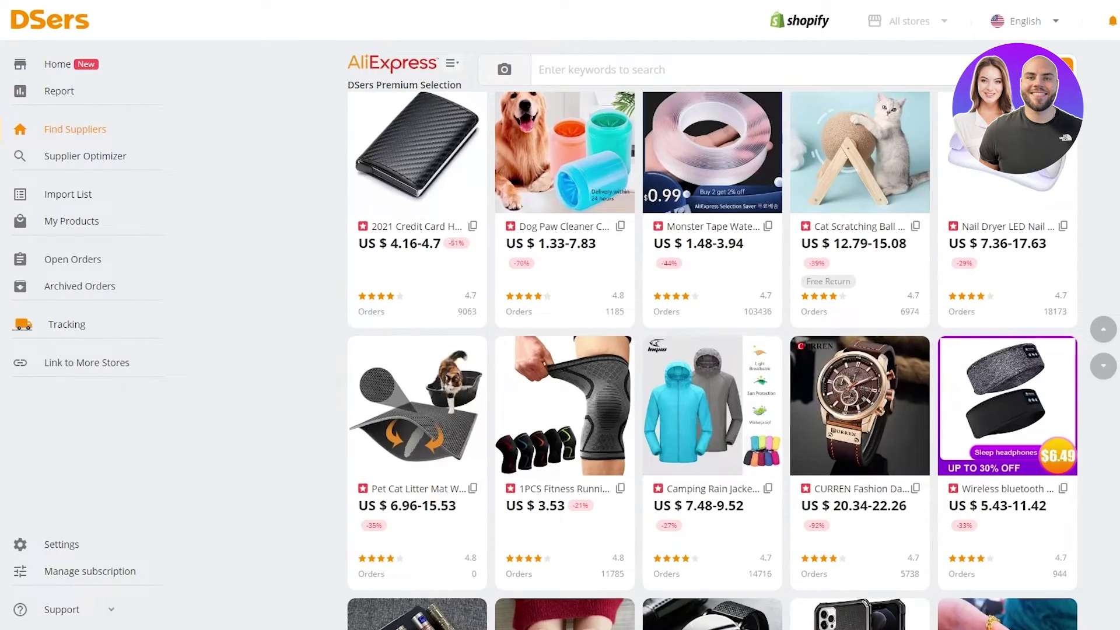
{"action": "scroll", "coordinate": [713, 358], "scroll_direction": "down", "scroll_amount": 5}
{"action": "scroll", "coordinate": [943, 330], "scroll_direction": "up", "scroll_amount": 10}
{"action": "scroll", "coordinate": [943, 331], "scroll_direction": "up", "scroll_amount": 5}
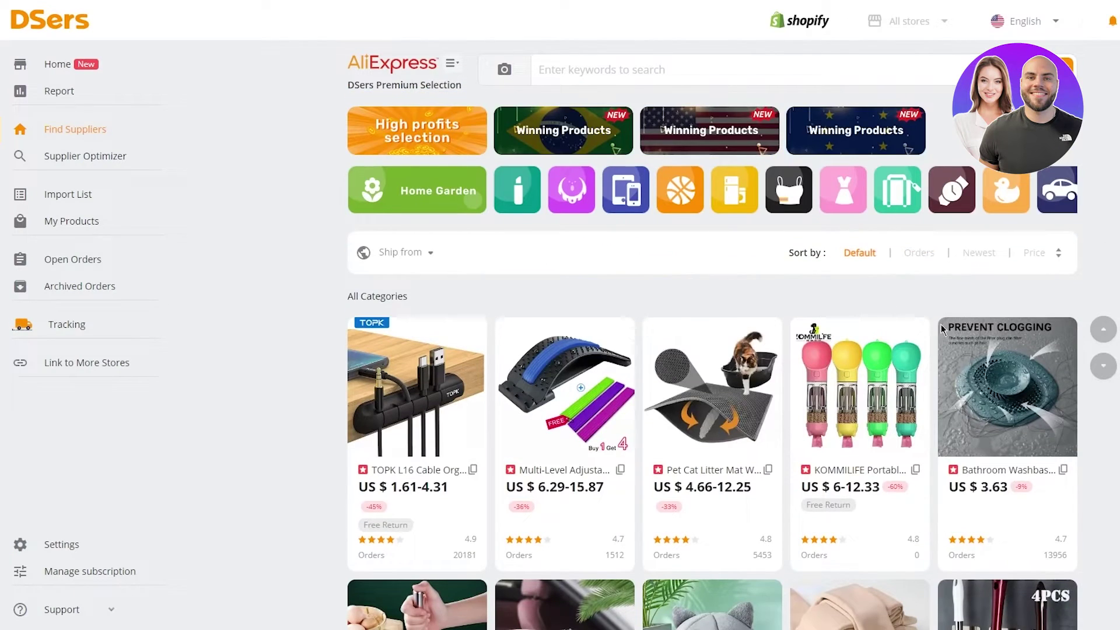
Focus the AliExpress 'Enter keywords to search' field on Find Suppliers
{"action": "left_click", "coordinate": [582, 70]}
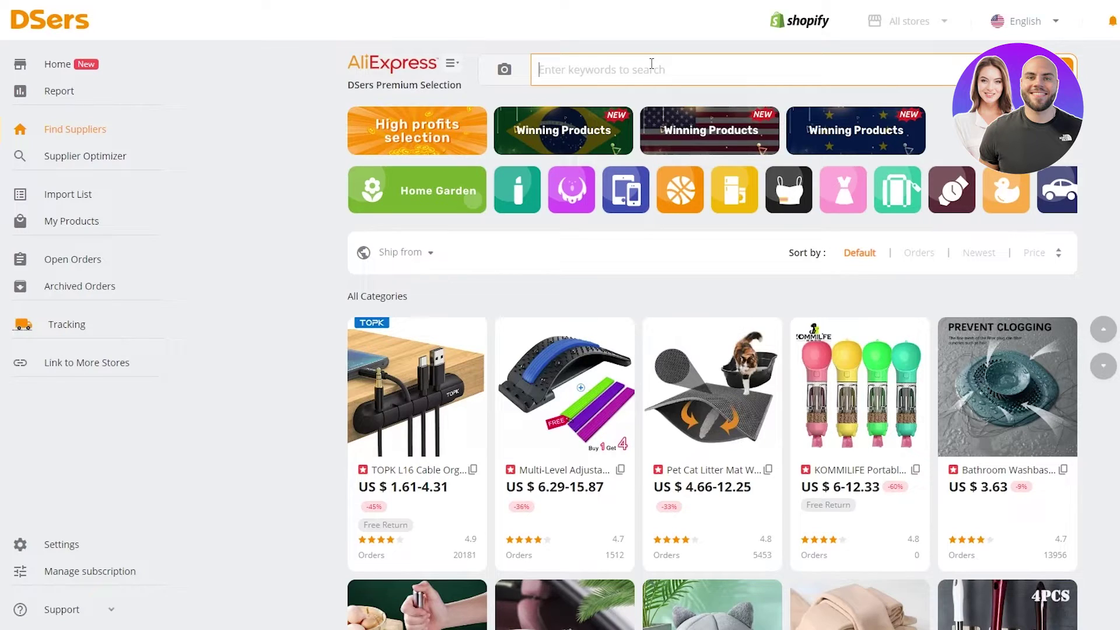
{"action": "type", "text": "portable p"}
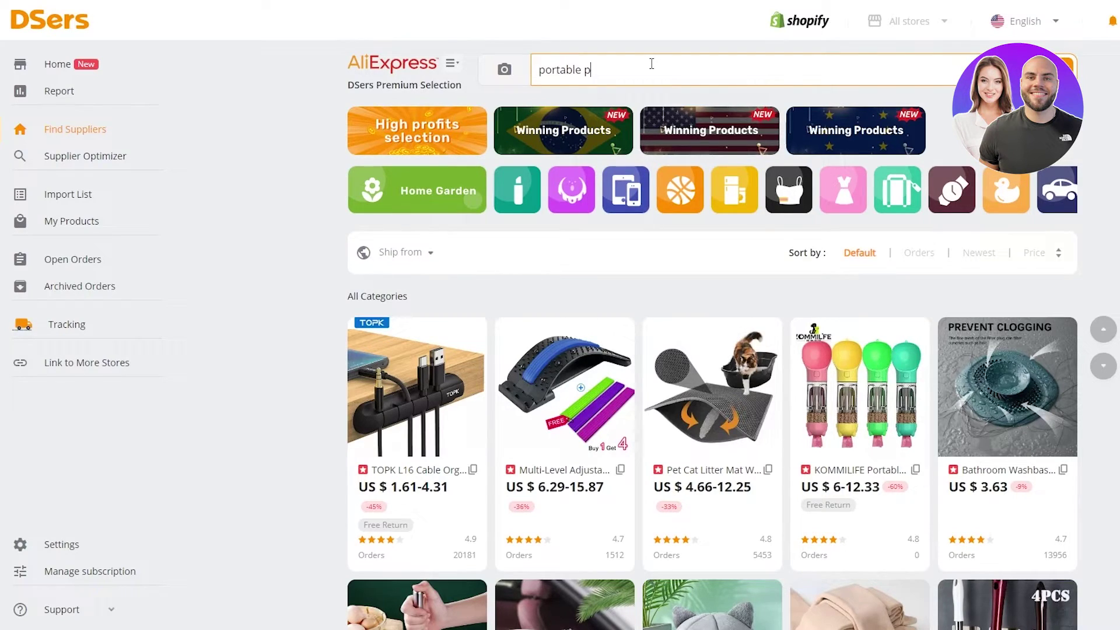
{"action": "type", "text": "rinter"}
Search the AliExpress supplier catalogue for 'portable printer'
{"action": "left_click", "coordinate": [1065, 65]}
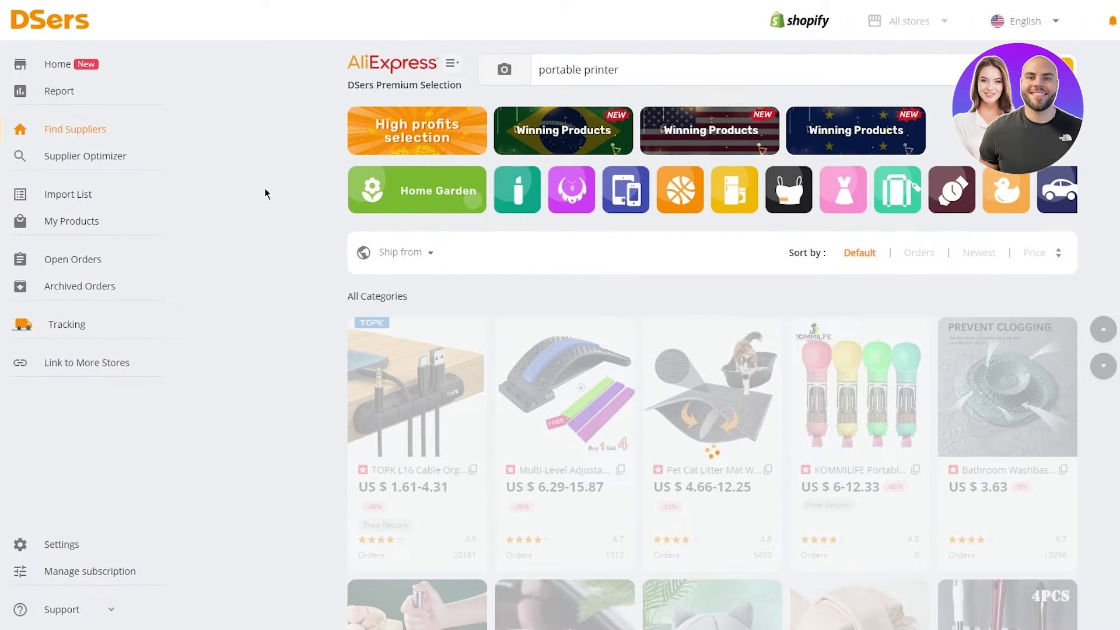
{"action": "scroll", "coordinate": [268, 219], "scroll_direction": "down", "scroll_amount": 2}
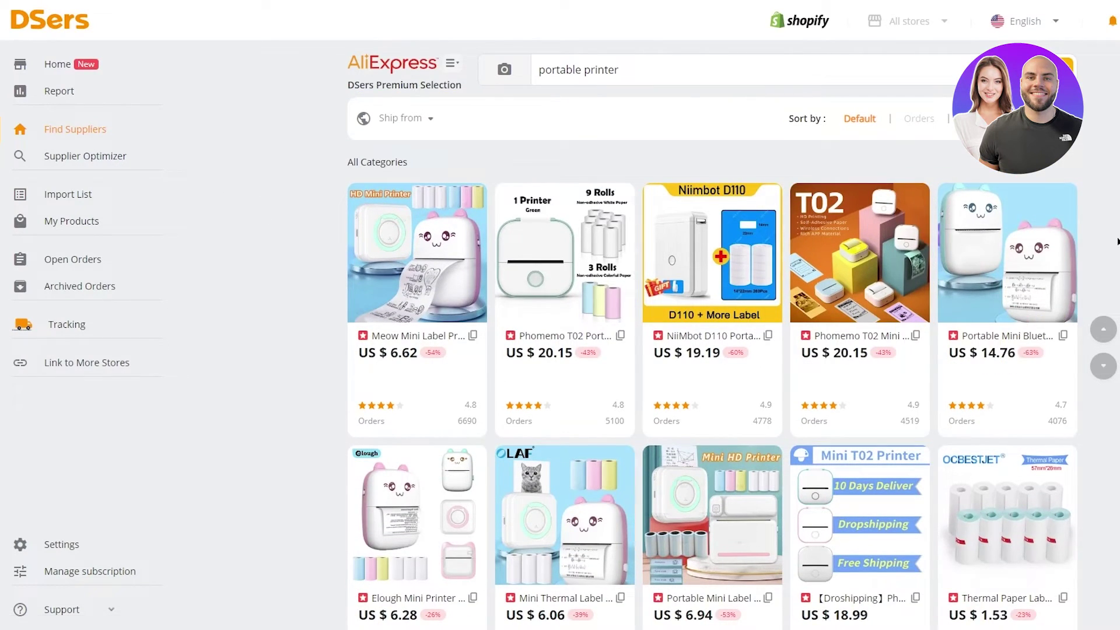
{"action": "mouse_move", "coordinate": [564, 263]}
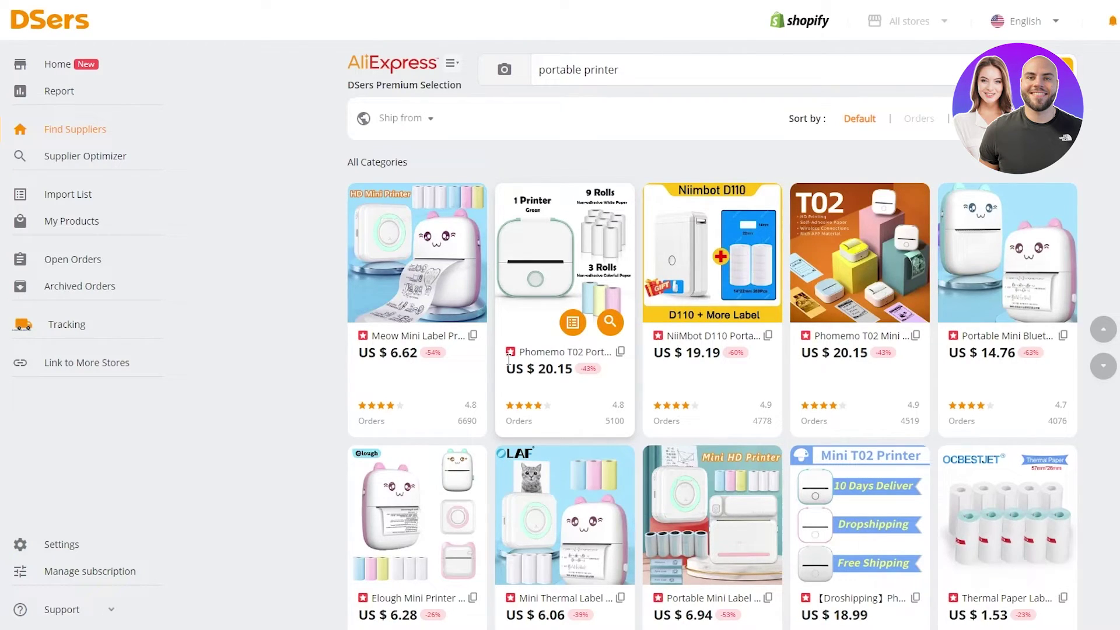
Add the Phomemo T02 printer to the import list and view the Import List
{"action": "left_click", "coordinate": [567, 325]}
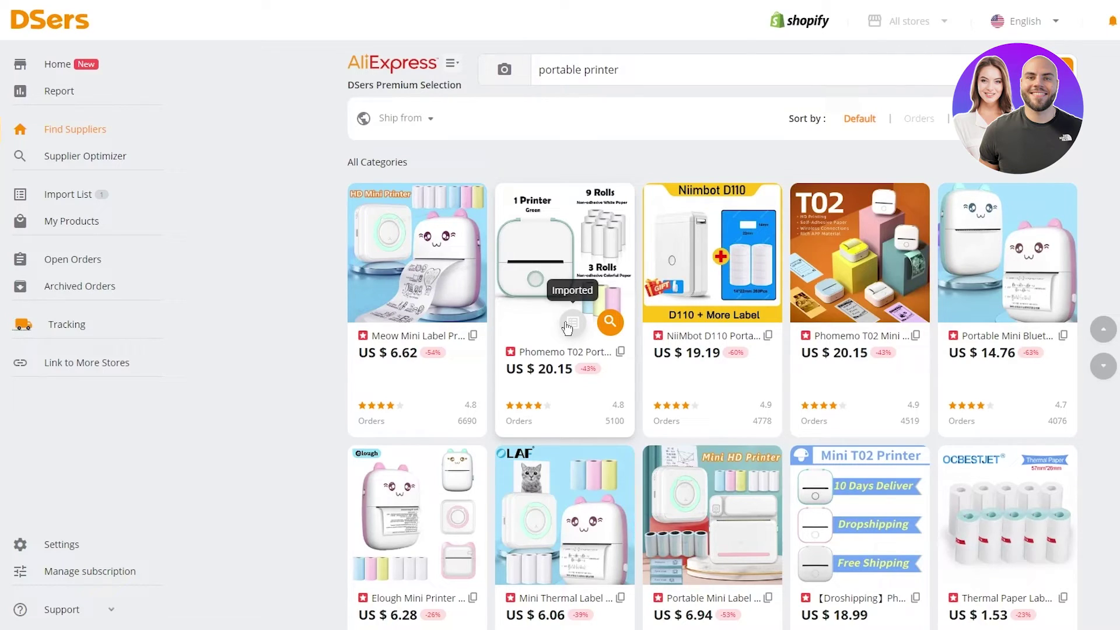
{"action": "left_click", "coordinate": [64, 197]}
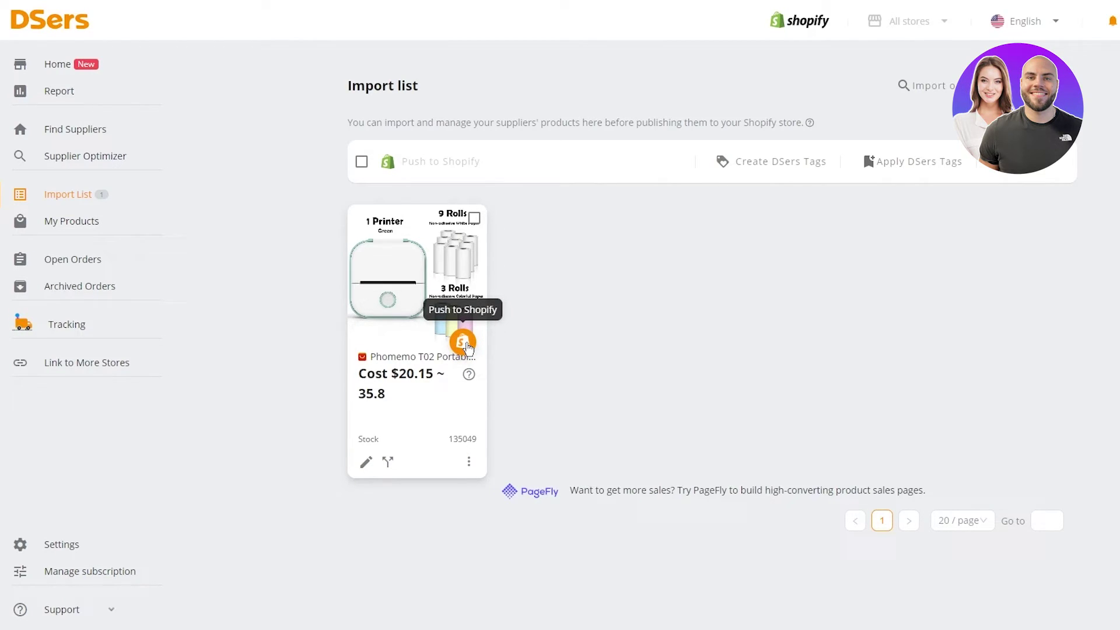
Push the Phomemo T02 printer to Shopify via the Push Products dialog
{"action": "left_click", "coordinate": [463, 343]}
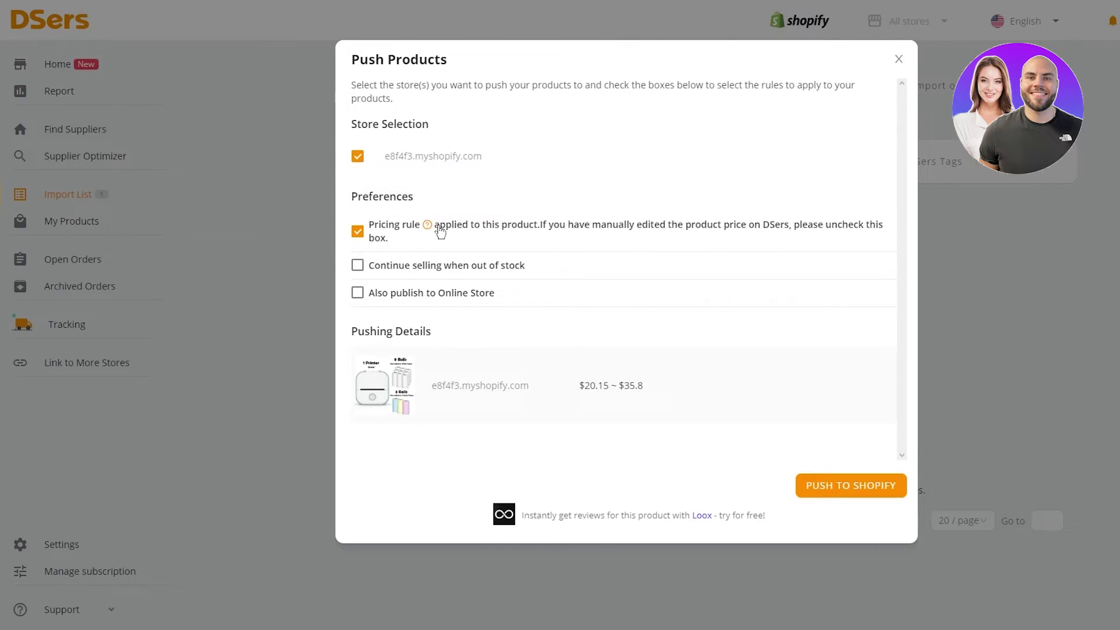
{"action": "left_click", "coordinate": [810, 487]}
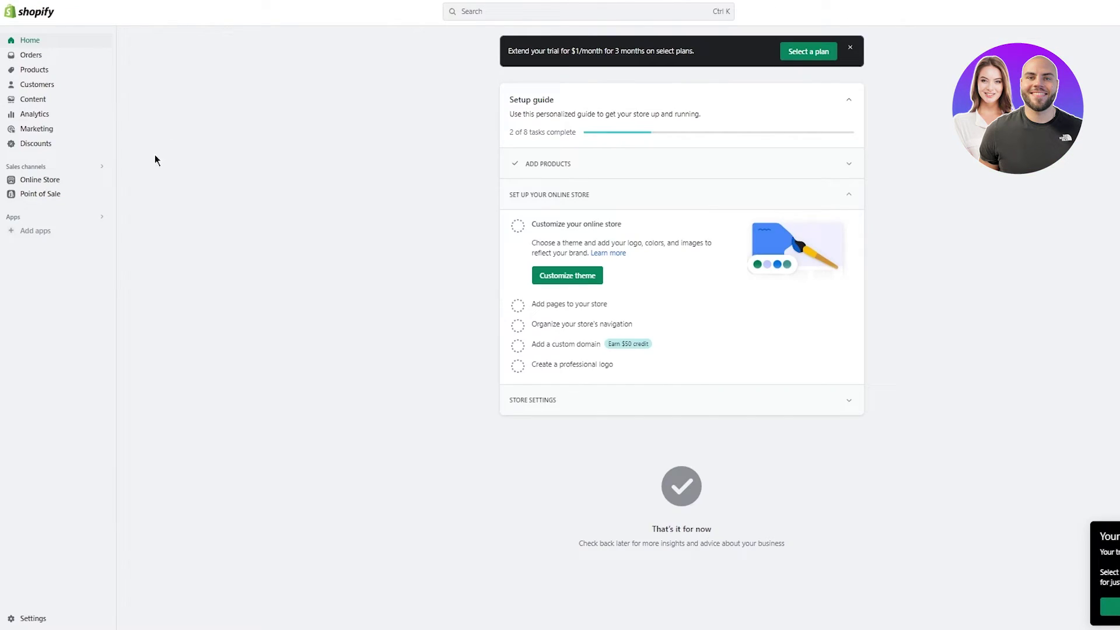
Open the Phomemo T02 portable printer's details page from the Products list
{"action": "left_click", "coordinate": [38, 69]}
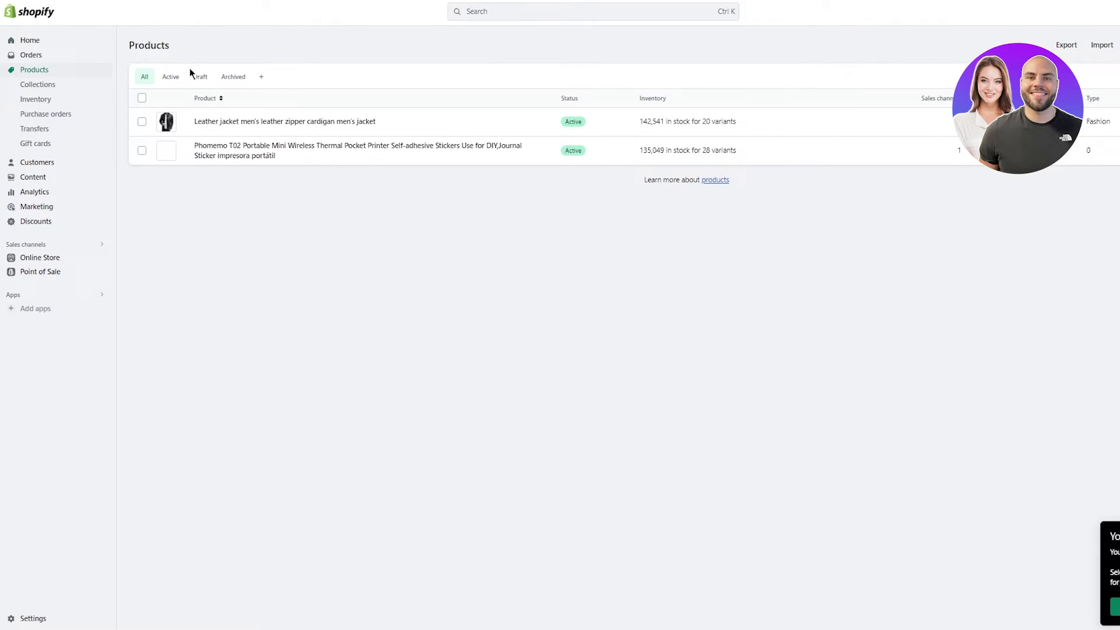
{"action": "left_click", "coordinate": [237, 154]}
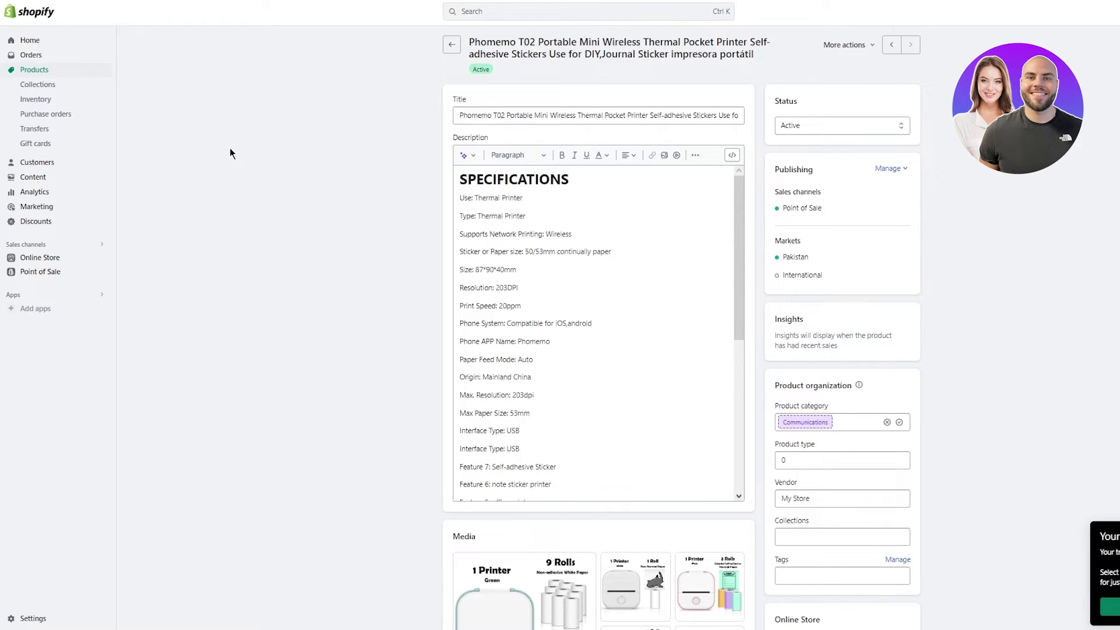
{"action": "scroll", "coordinate": [555, 258], "scroll_direction": "down", "scroll_amount": 10}
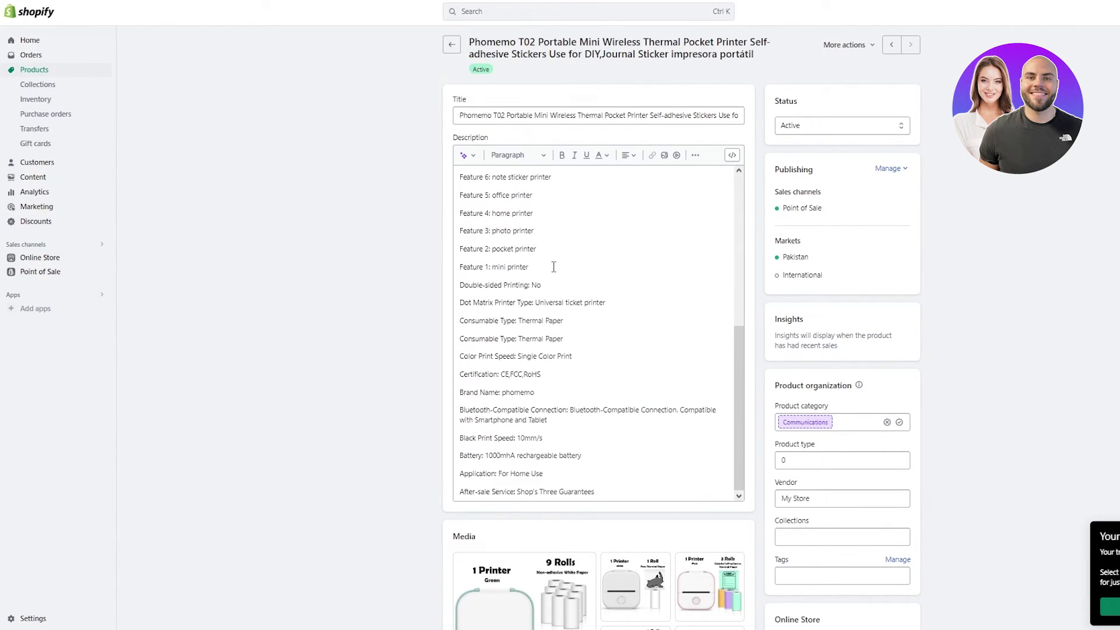
{"action": "scroll", "coordinate": [555, 265], "scroll_direction": "up", "scroll_amount": 10}
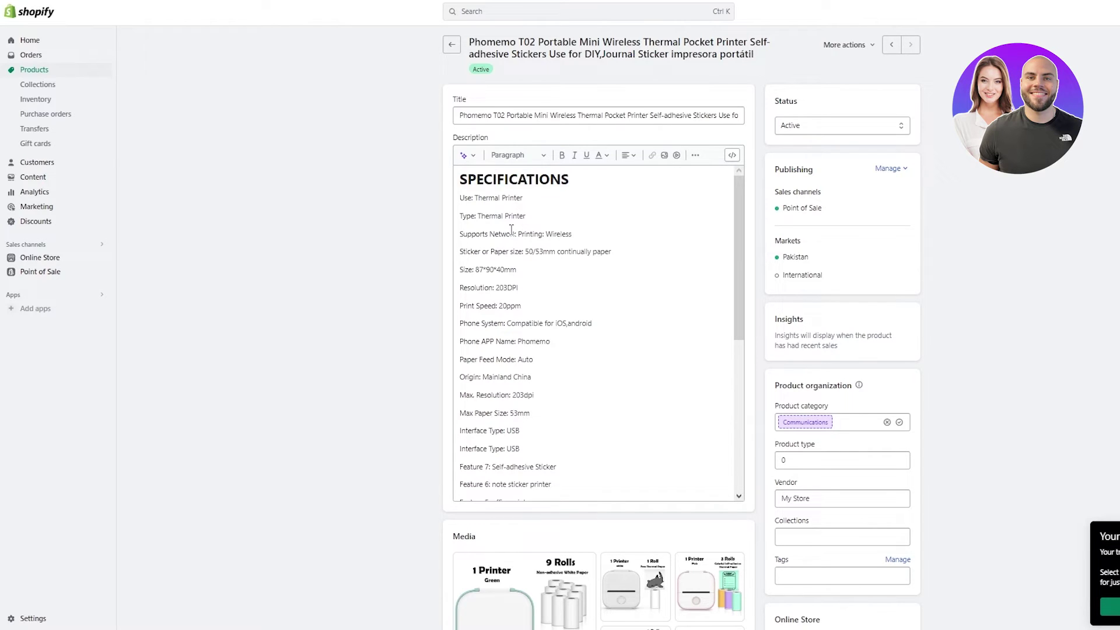
{"action": "scroll", "coordinate": [511, 229], "scroll_direction": "down", "scroll_amount": 5}
{"action": "scroll", "coordinate": [420, 396], "scroll_direction": "down", "scroll_amount": 4}
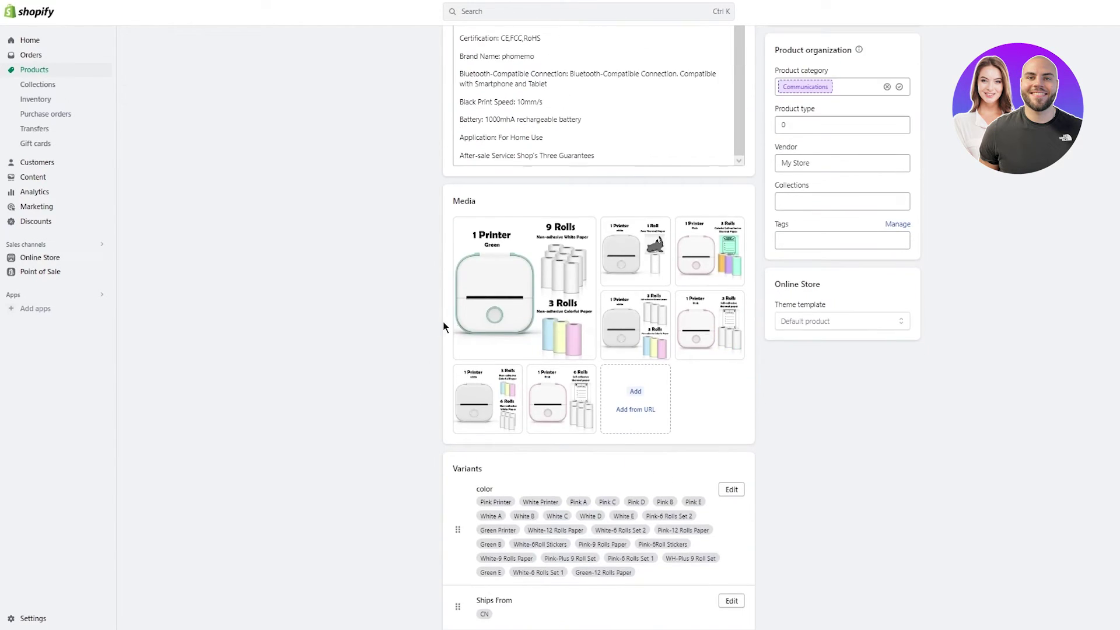
{"action": "left_click_drag", "start_coordinate": [611, 328], "coordinate": [630, 326]}
{"action": "scroll", "coordinate": [361, 328], "scroll_direction": "down", "scroll_amount": 3}
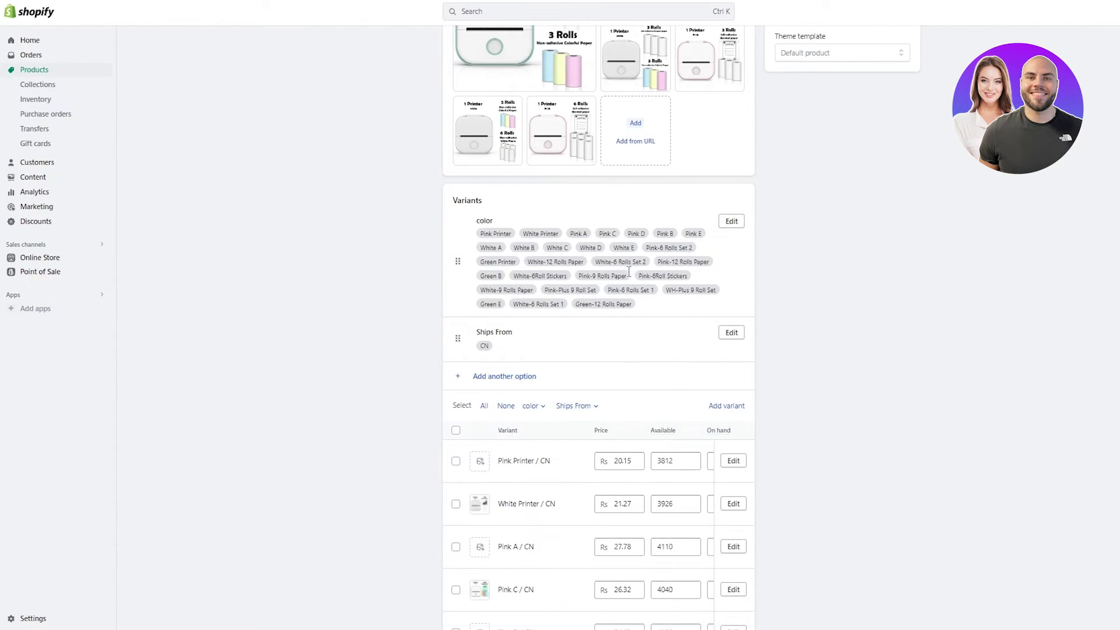
{"action": "scroll", "coordinate": [567, 271], "scroll_direction": "down", "scroll_amount": 2}
{"action": "scroll", "coordinate": [424, 250], "scroll_direction": "down", "scroll_amount": 2}
{"action": "scroll", "coordinate": [424, 250], "scroll_direction": "down", "scroll_amount": 5}
{"action": "scroll", "coordinate": [425, 254], "scroll_direction": "down", "scroll_amount": 7}
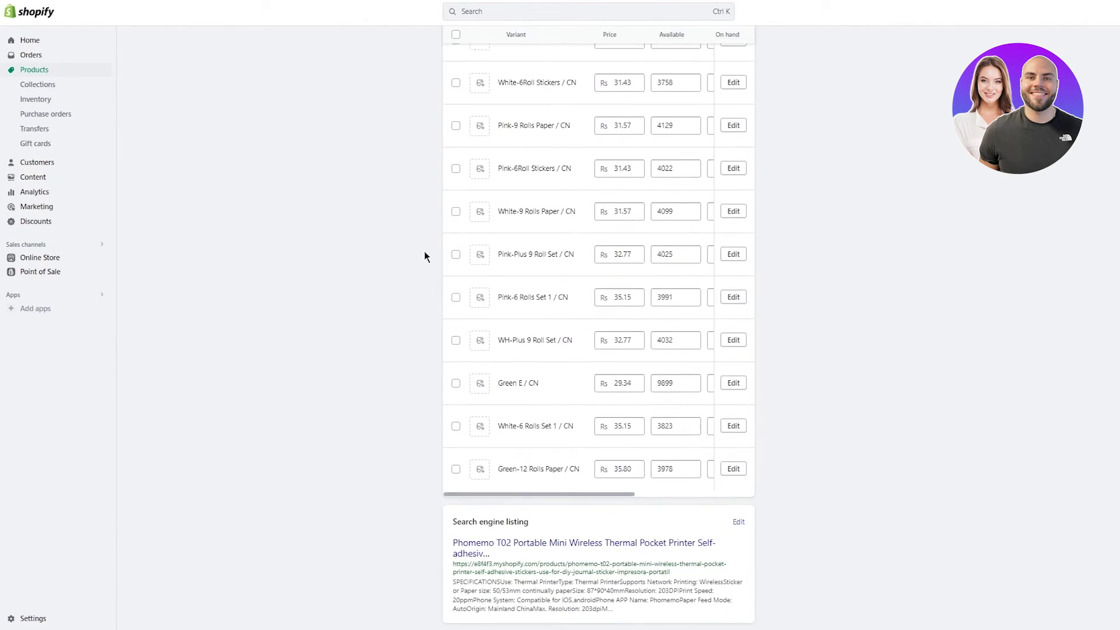
{"action": "scroll", "coordinate": [425, 255], "scroll_direction": "down", "scroll_amount": 1}
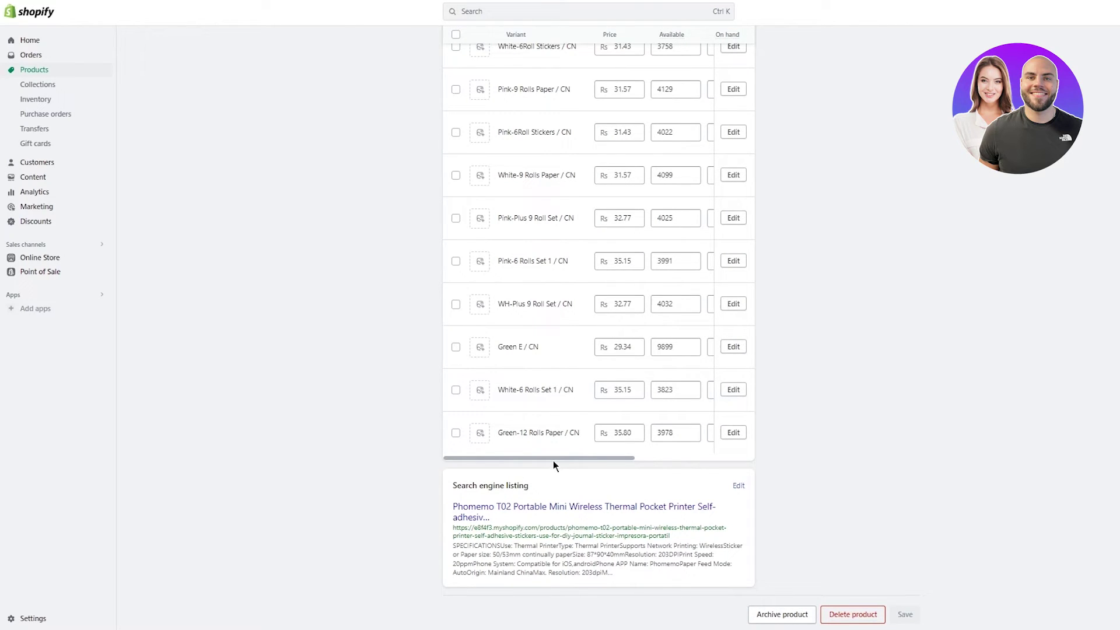
{"action": "scroll", "coordinate": [447, 451], "scroll_direction": "up", "scroll_amount": 5}
{"action": "scroll", "coordinate": [454, 451], "scroll_direction": "up", "scroll_amount": 7}
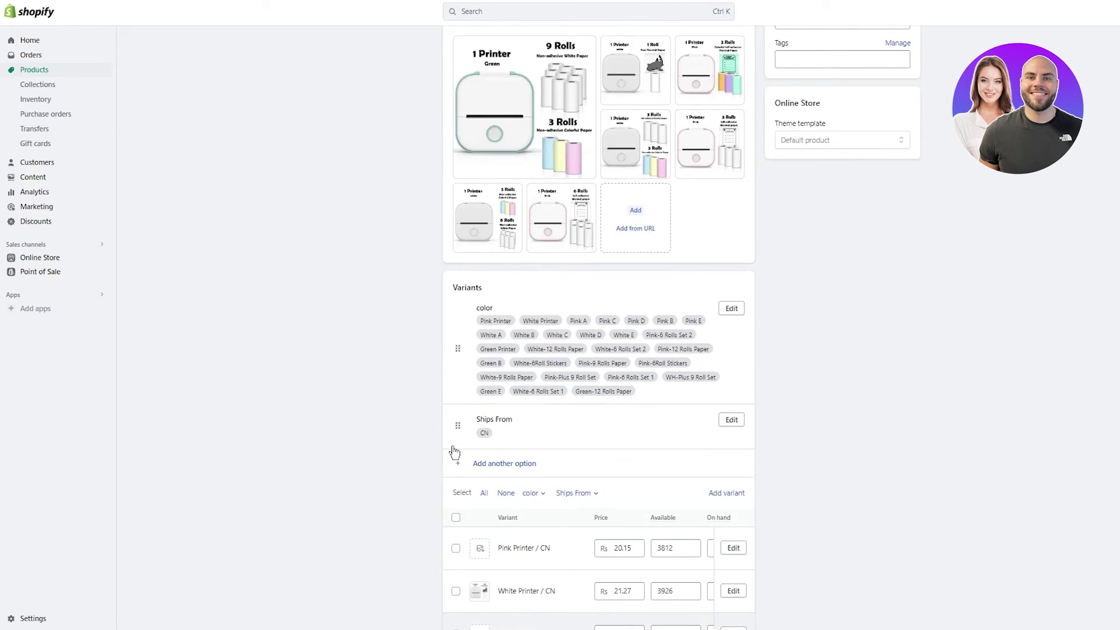
{"action": "scroll", "coordinate": [452, 452], "scroll_direction": "down", "scroll_amount": 6}
{"action": "scroll", "coordinate": [452, 453], "scroll_direction": "down", "scroll_amount": 6}
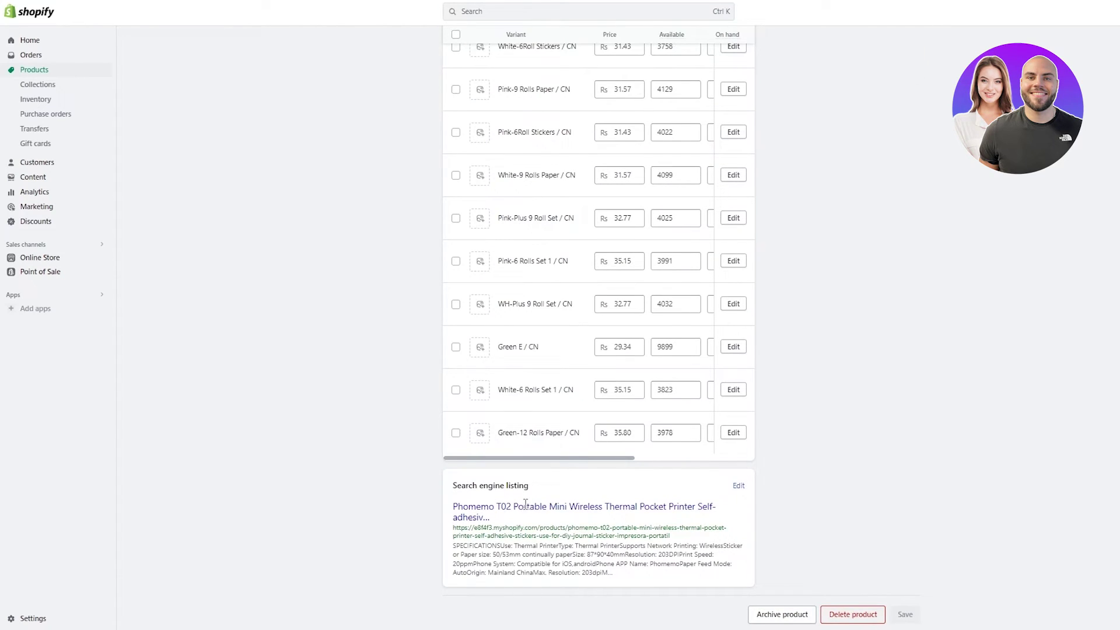
{"action": "scroll", "coordinate": [816, 303], "scroll_direction": "up", "scroll_amount": 5}
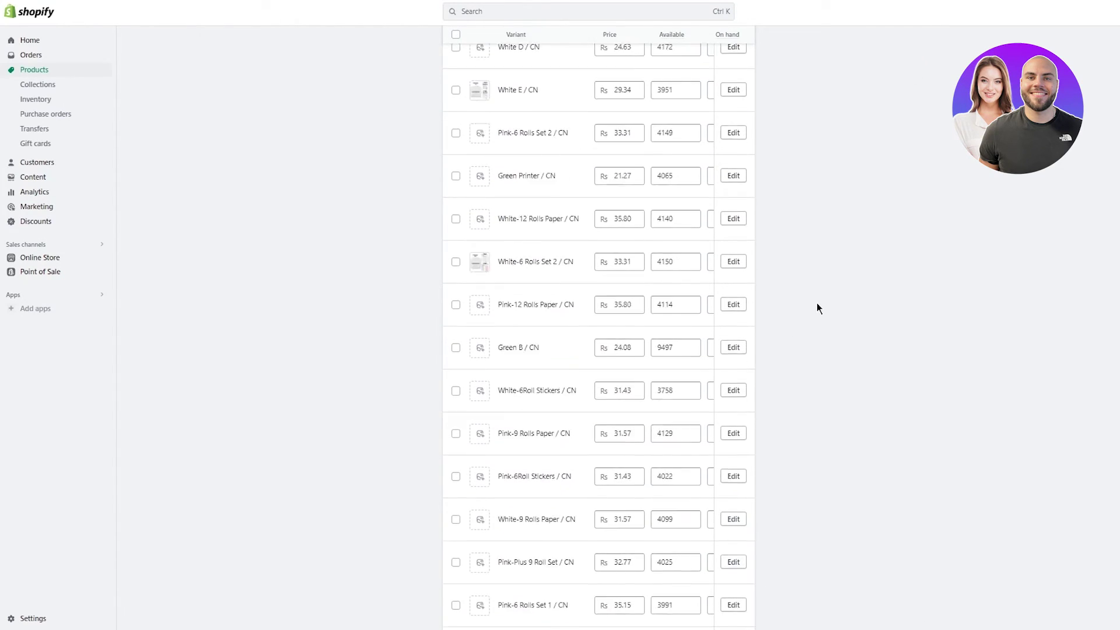
{"action": "scroll", "coordinate": [816, 302], "scroll_direction": "up", "scroll_amount": 5}
{"action": "scroll", "coordinate": [817, 303], "scroll_direction": "up", "scroll_amount": 5}
{"action": "scroll", "coordinate": [816, 303], "scroll_direction": "up", "scroll_amount": 2}
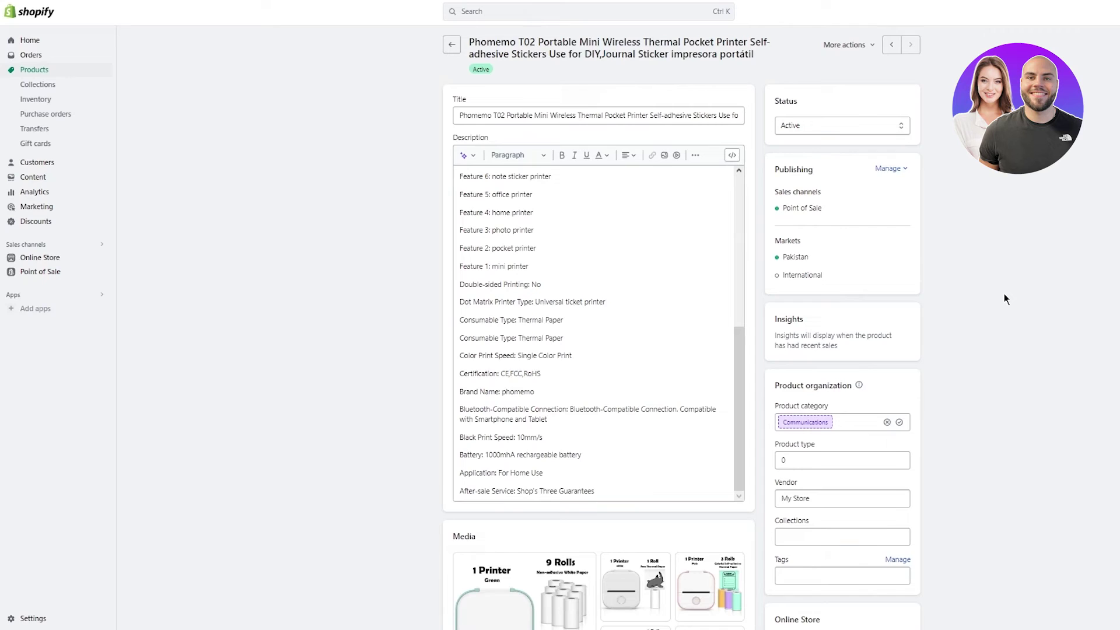
{"action": "scroll", "coordinate": [1007, 293], "scroll_direction": "down", "scroll_amount": 5}
{"action": "scroll", "coordinate": [962, 272], "scroll_direction": "up", "scroll_amount": 5}
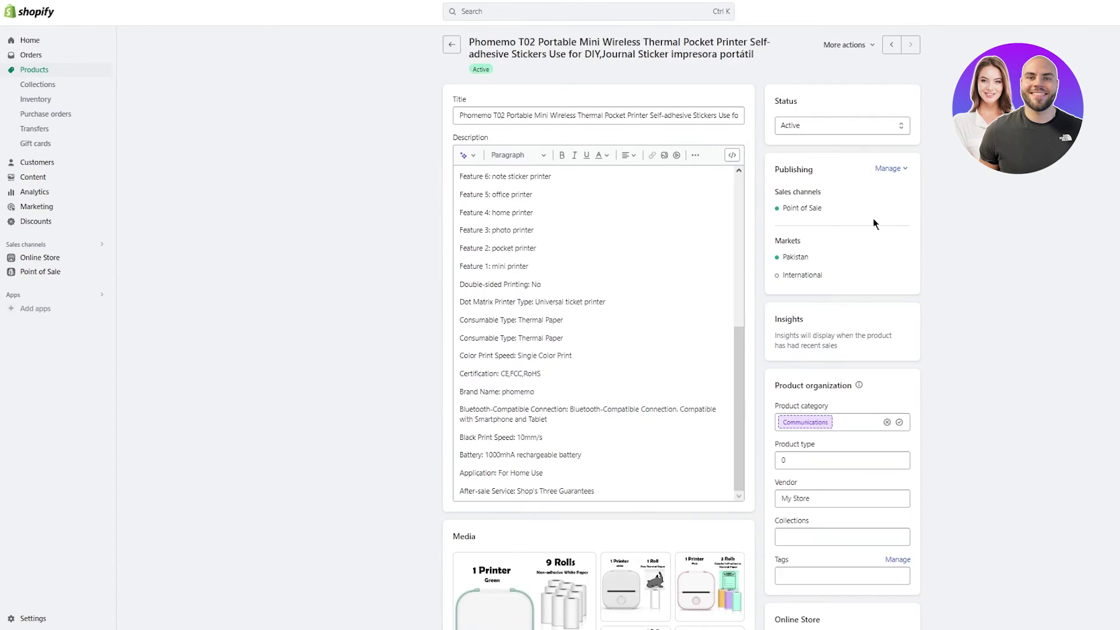
Go back to the Products list showing the Phomemo T02 with 28 variants
{"action": "left_click", "coordinate": [452, 45]}
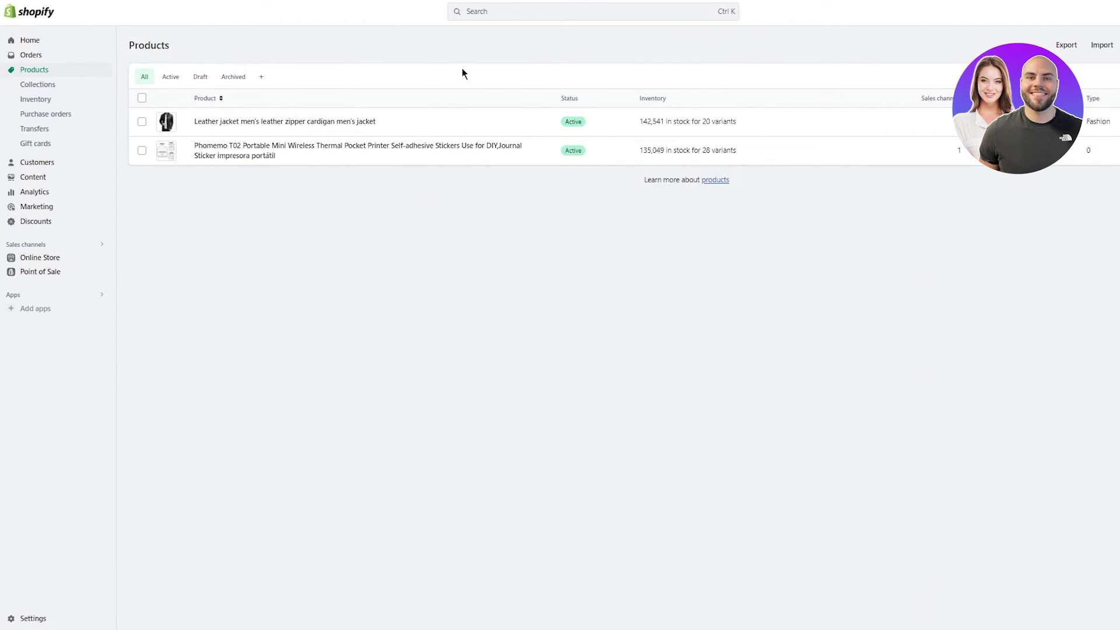